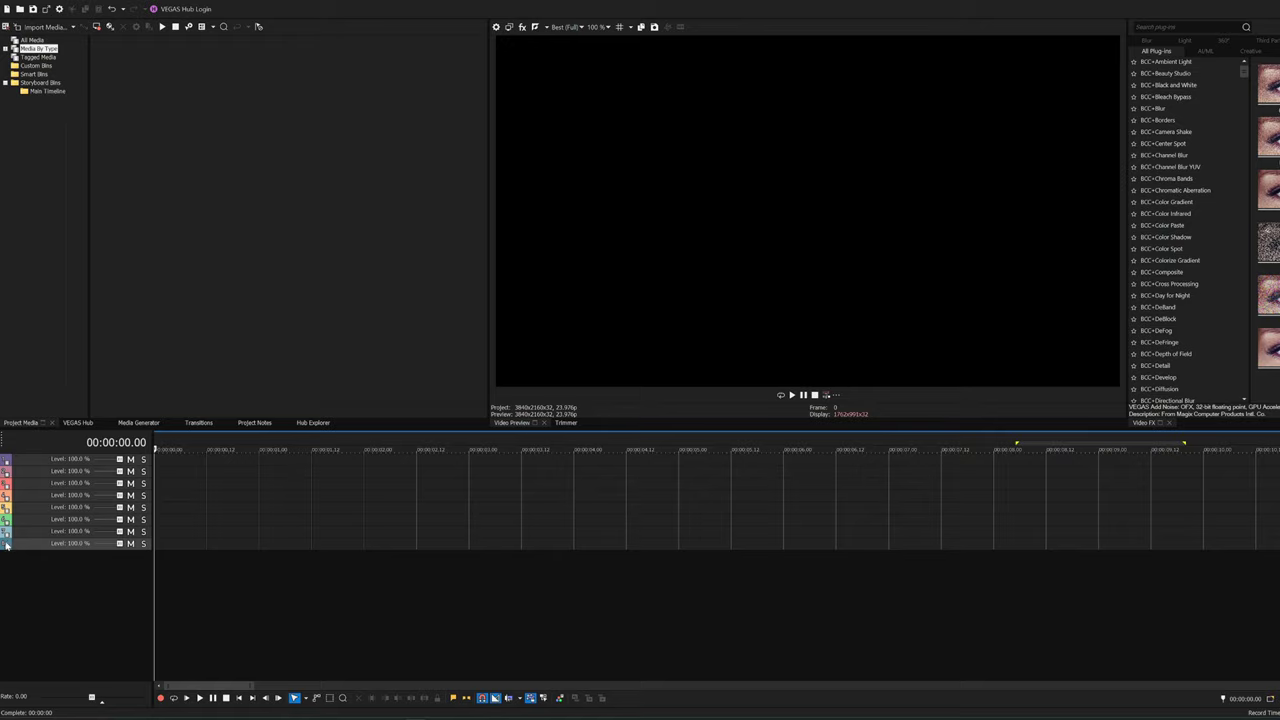
# Step: Insert a text media event over the first two seconds of the timeline
pyautogui.moveTo(57, 532)
pyautogui.mouseDown()
pyautogui.moveTo(57, 566)
pyautogui.moveTo(54, 517)
pyautogui.mouseUp()
pyautogui.moveTo(260, 355); pyautogui.dragTo(617, 357)
pyautogui.rightClick(286, 486)
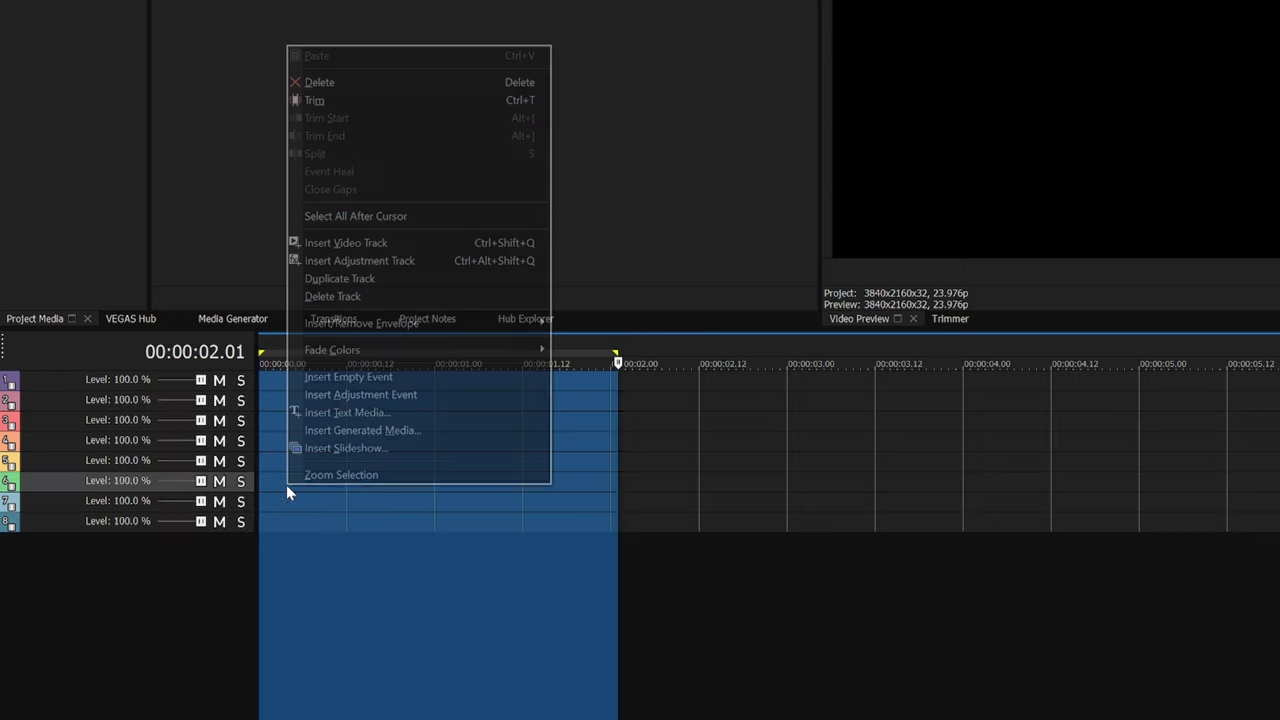
pyautogui.click(358, 412)
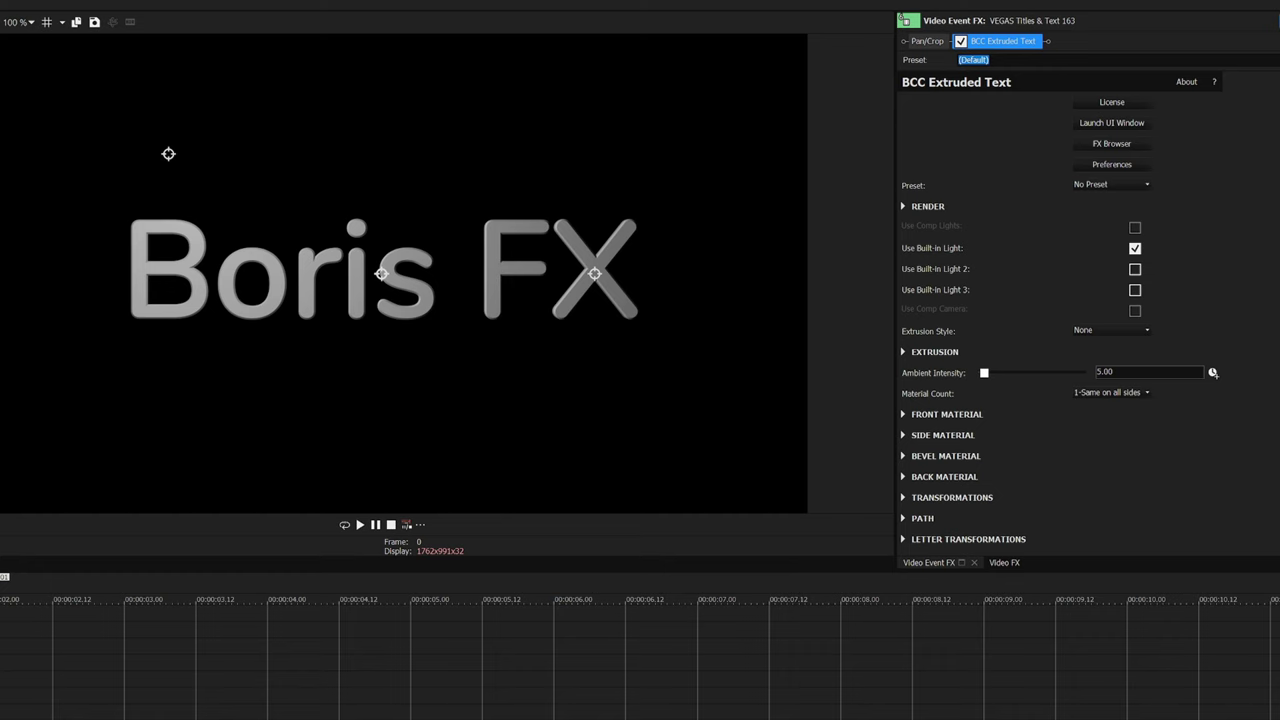
# Step: Replace the BCC Extruded Text sample text with 'YOASPIRE' in the Perpetua font
pyautogui.click(1125, 129)
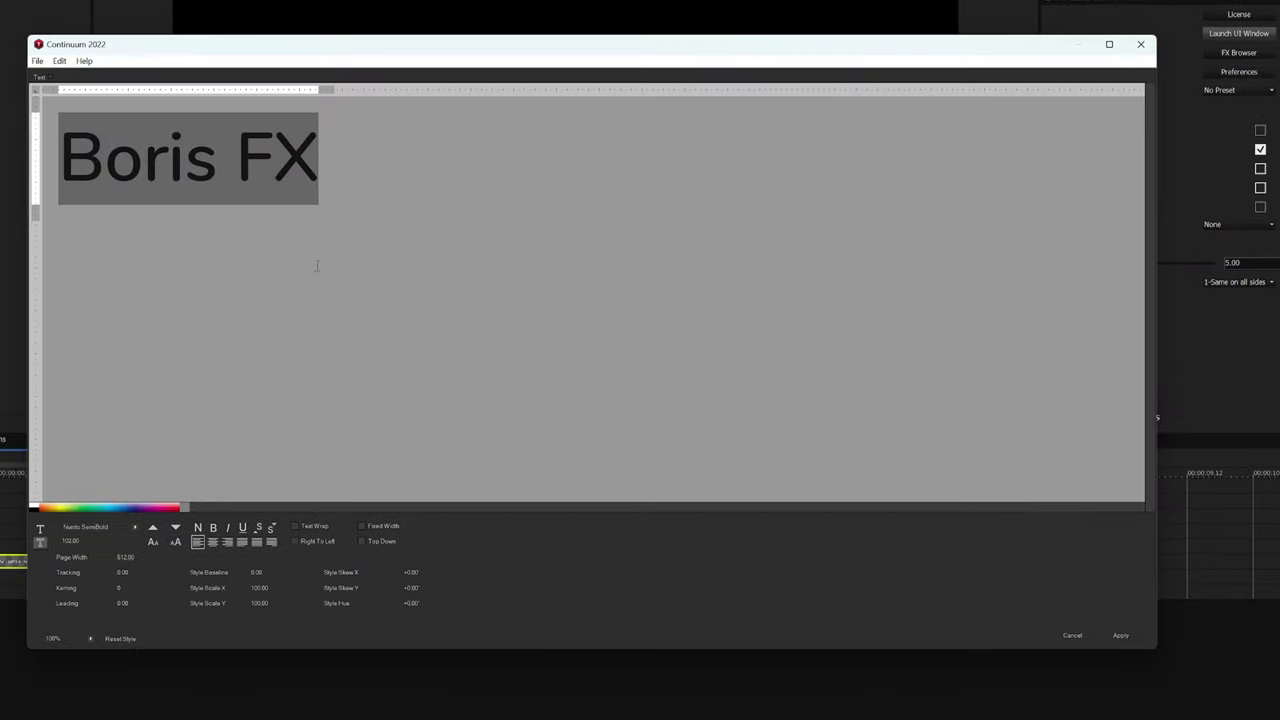
pyautogui.press('BackSpace')
pyautogui.write('YOASPIRE')
pyautogui.hotkey('ctrl', 'a')
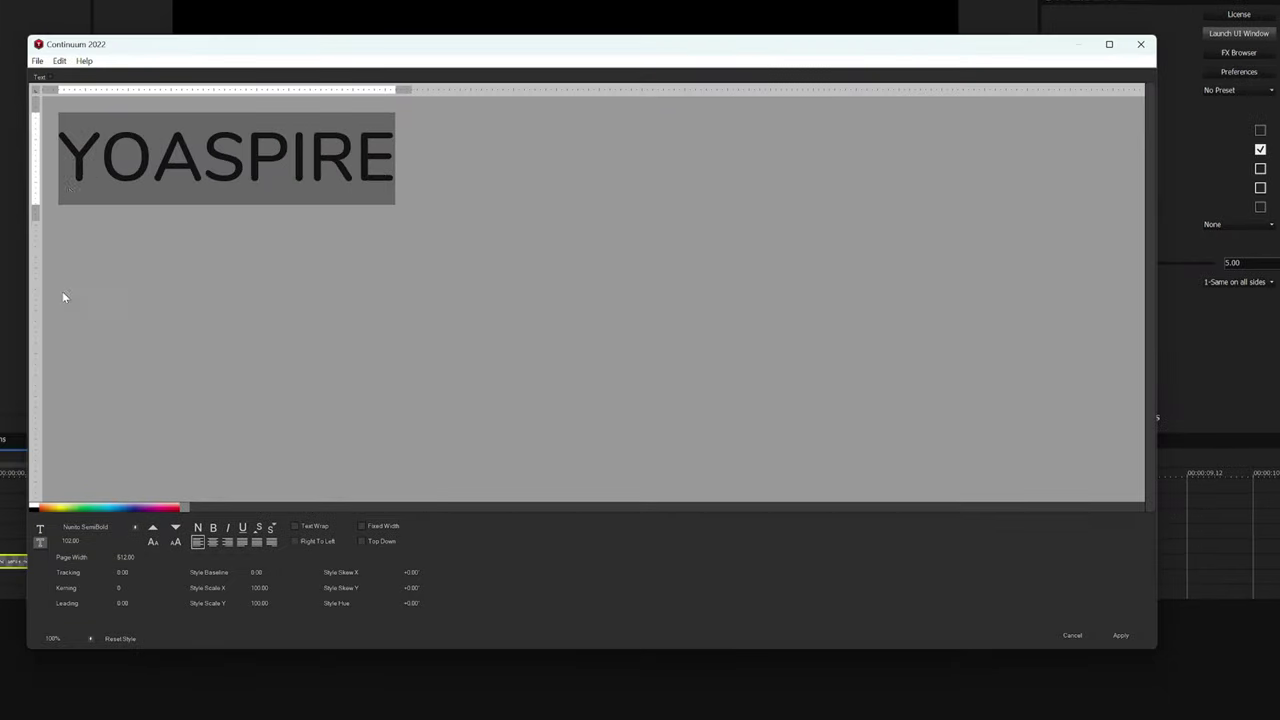
pyautogui.click(95, 527)
pyautogui.click(86, 563)
pyautogui.click(1122, 636)
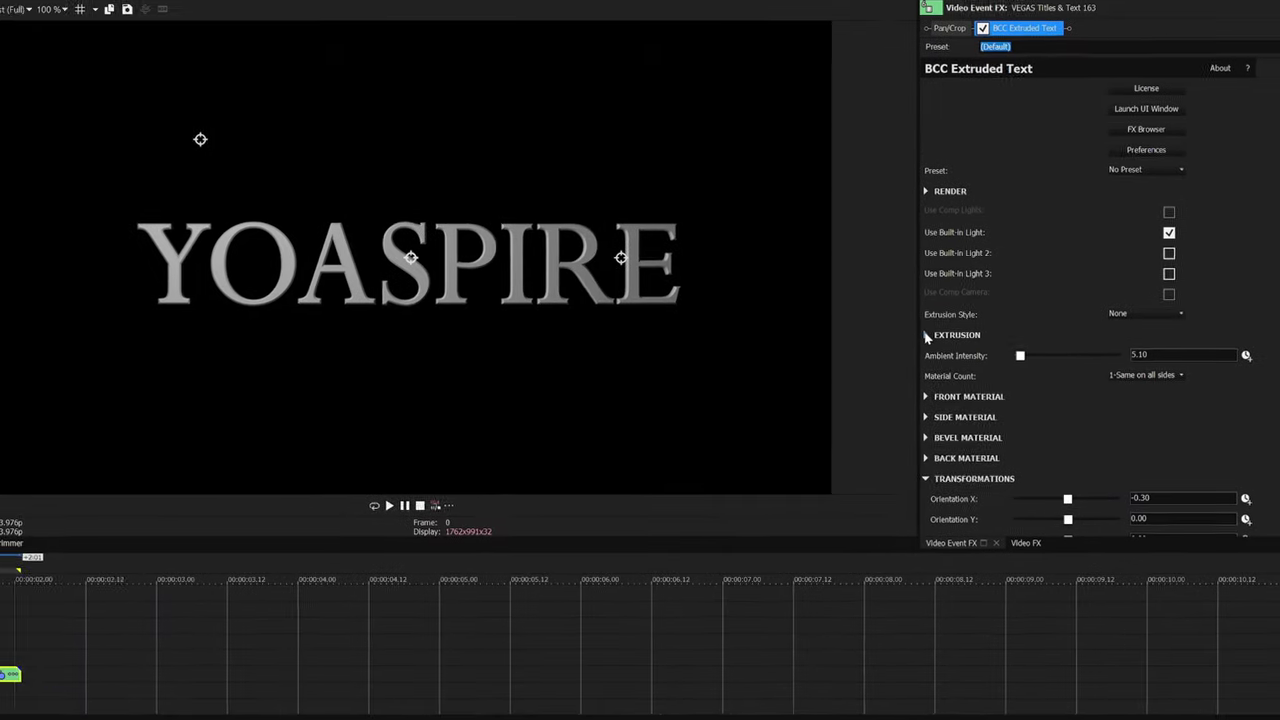
pyautogui.click(903, 352)
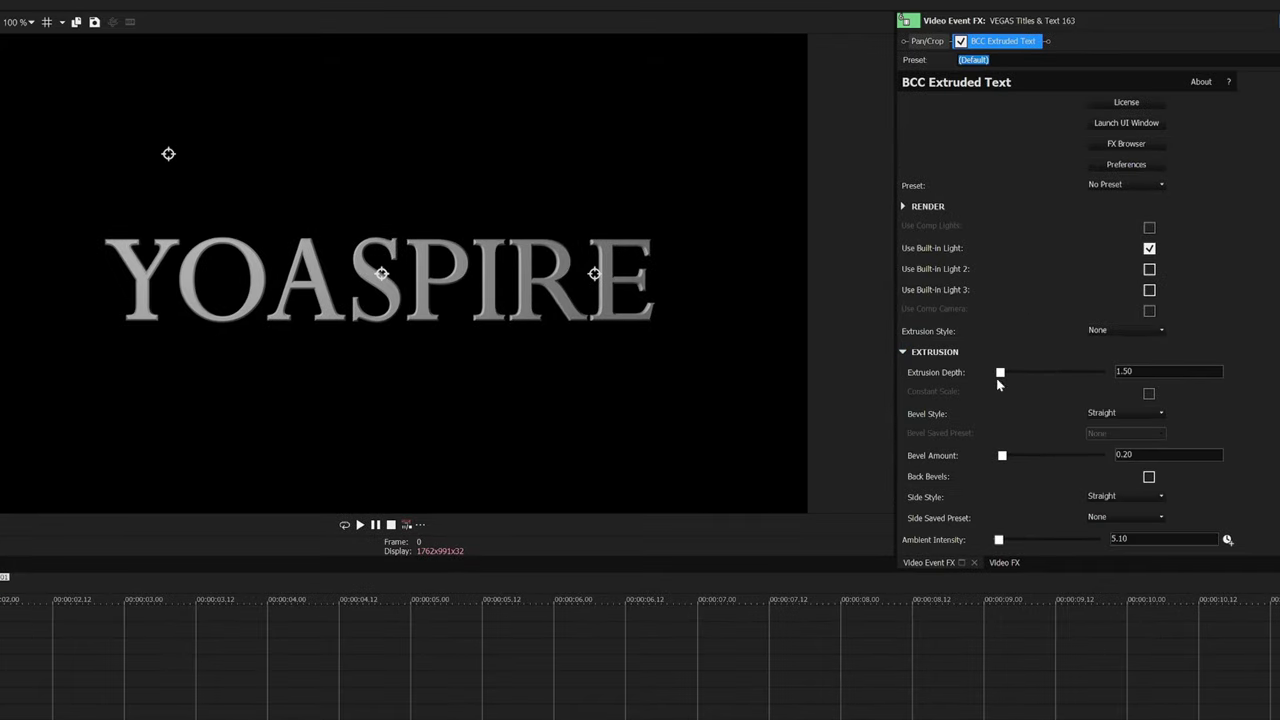
# Step: Deepen the YOASPIRE extrusion and keyframe its Rotate X at the start and later
pyautogui.moveTo(1000, 373); pyautogui.dragTo(1007, 376)
pyautogui.scroll(-3, 1234, 307)
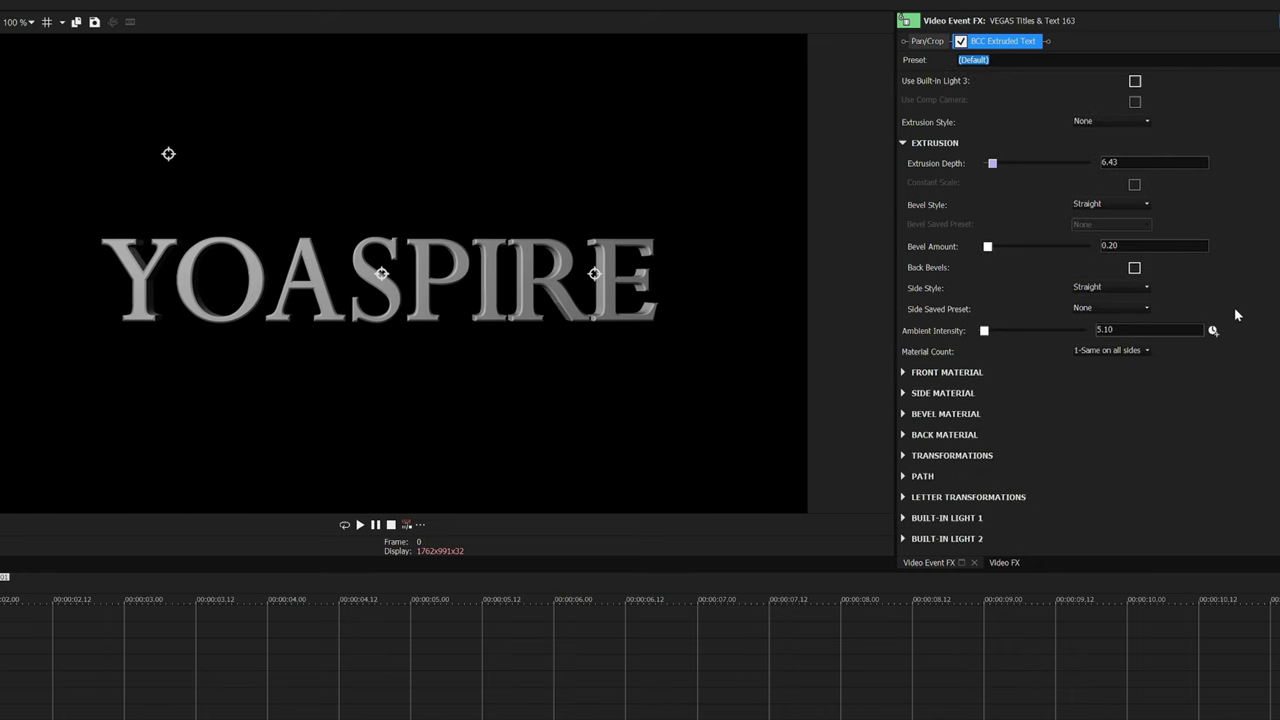
pyautogui.click(903, 455)
pyautogui.scroll(-2, 903, 455)
pyautogui.moveTo(1047, 416); pyautogui.dragTo(1045, 417)
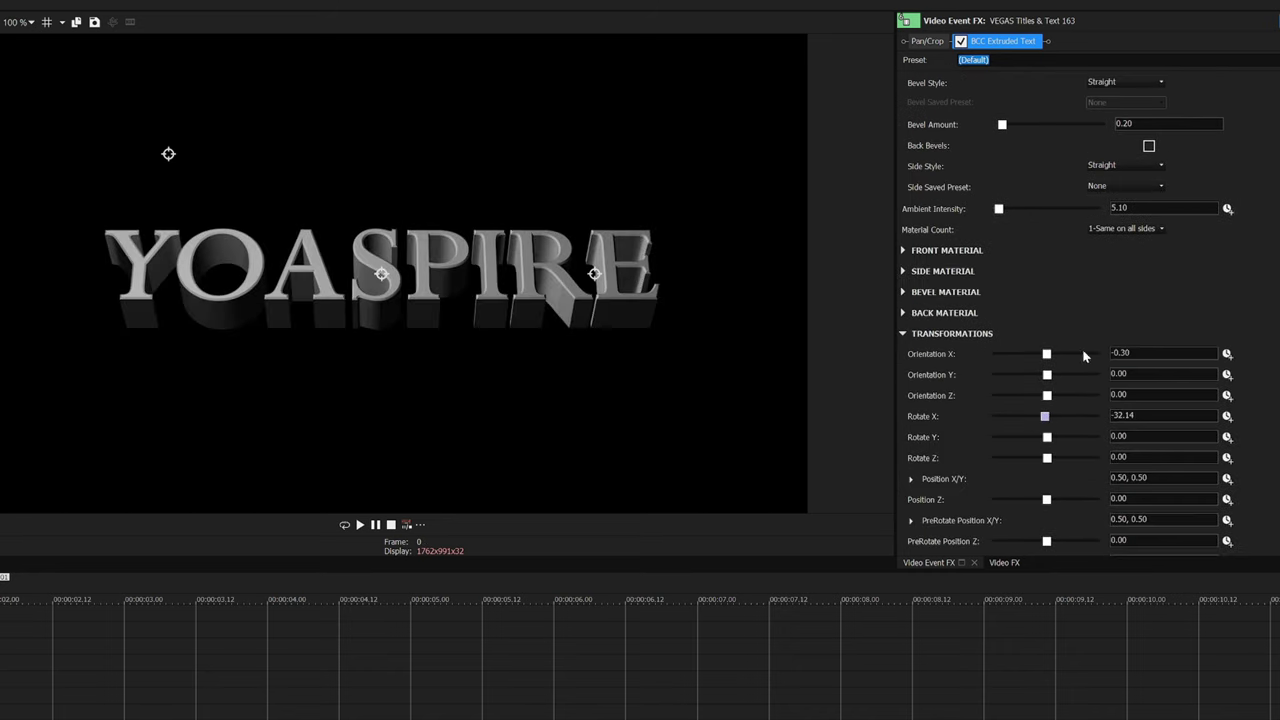
pyautogui.click(1227, 418)
pyautogui.scroll(-3, 1268, 374)
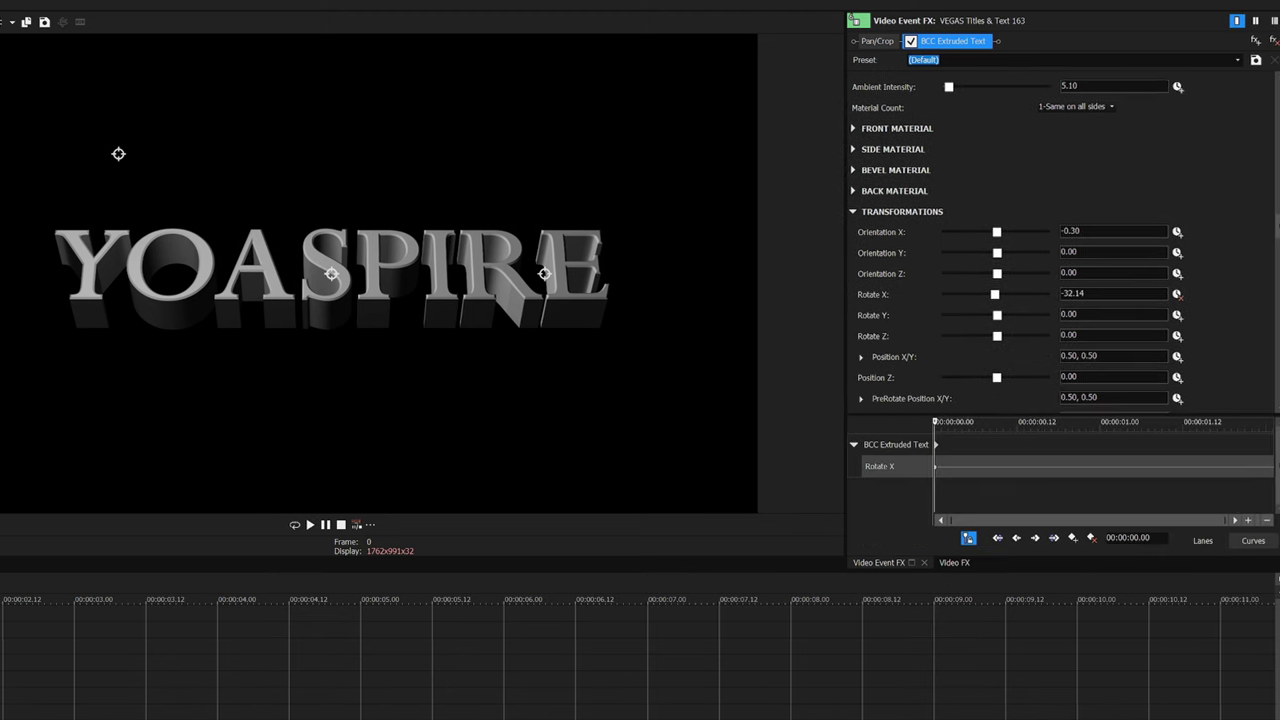
pyautogui.moveTo(988, 296); pyautogui.dragTo(992, 297)
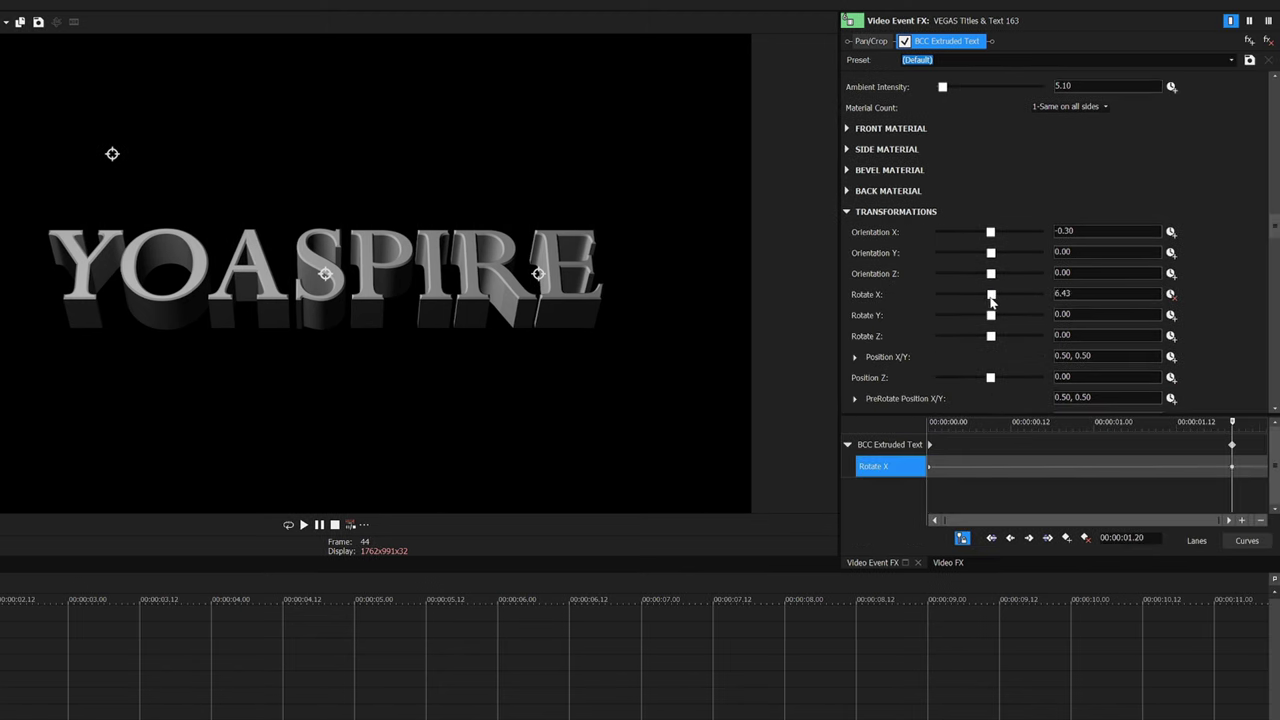
pyautogui.click(1233, 444)
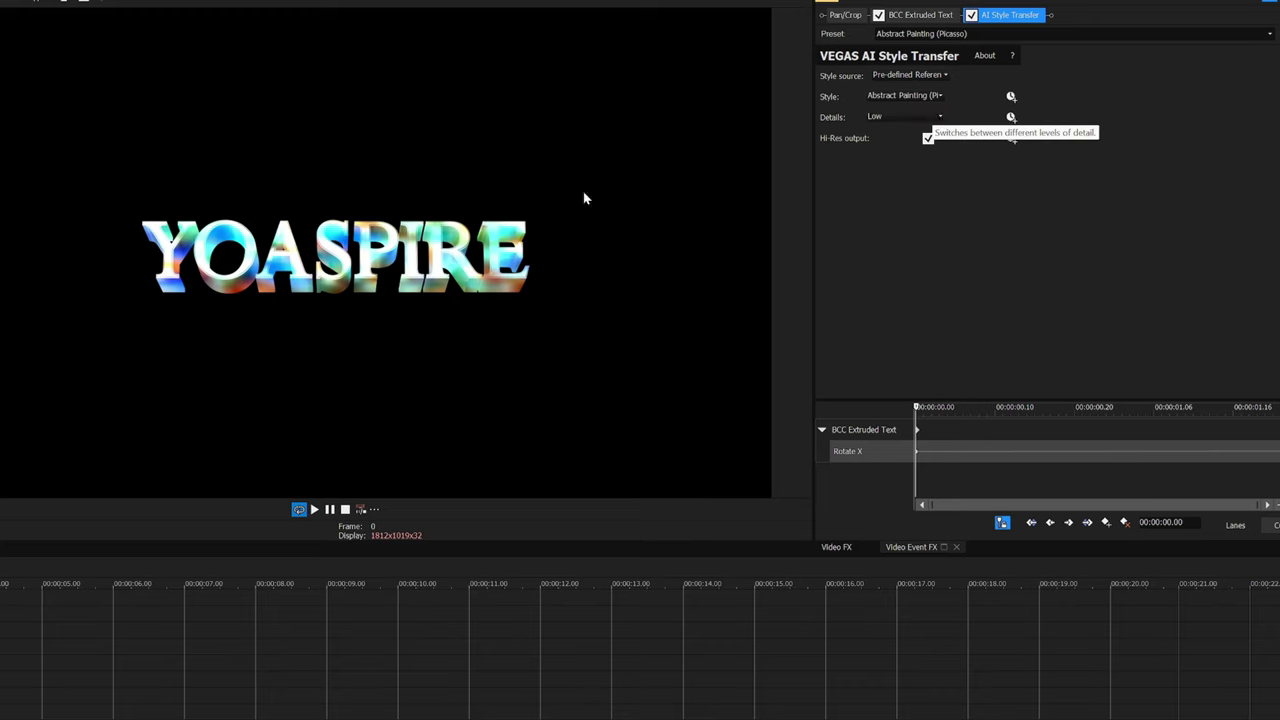
# Step: Set the AI Style Transfer detail level to Original
pyautogui.click(936, 117)
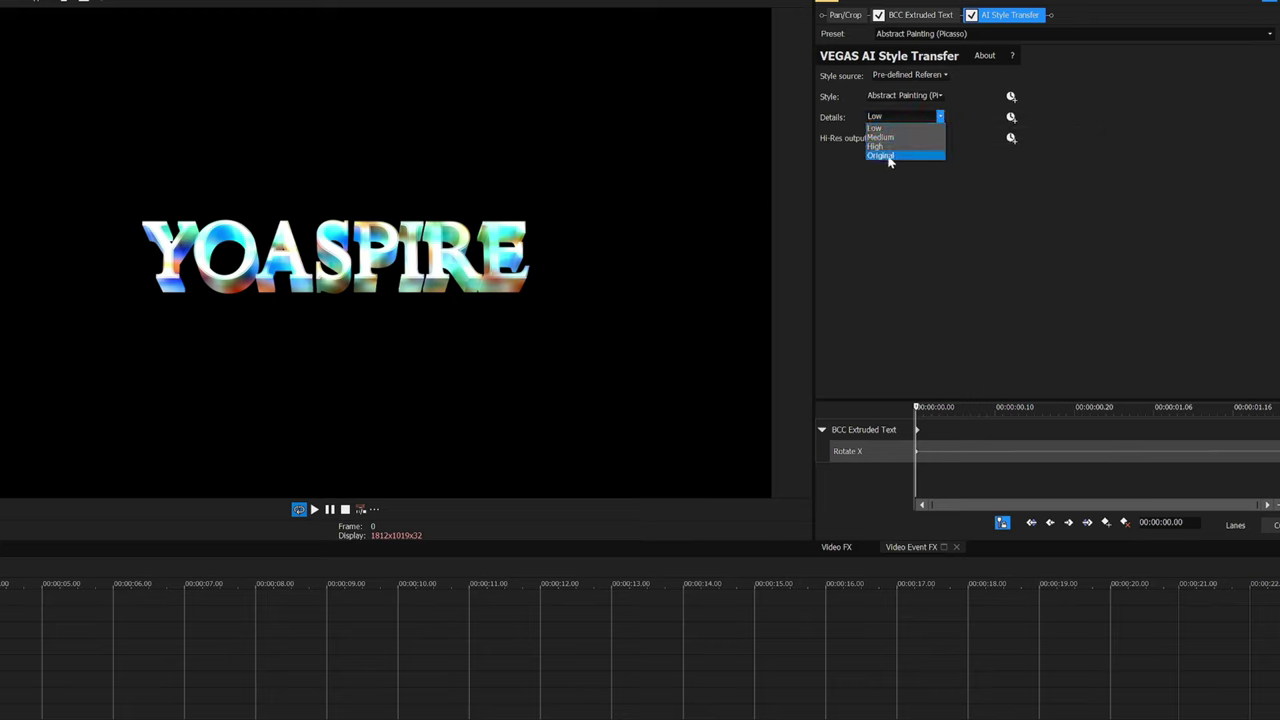
pyautogui.click(887, 155)
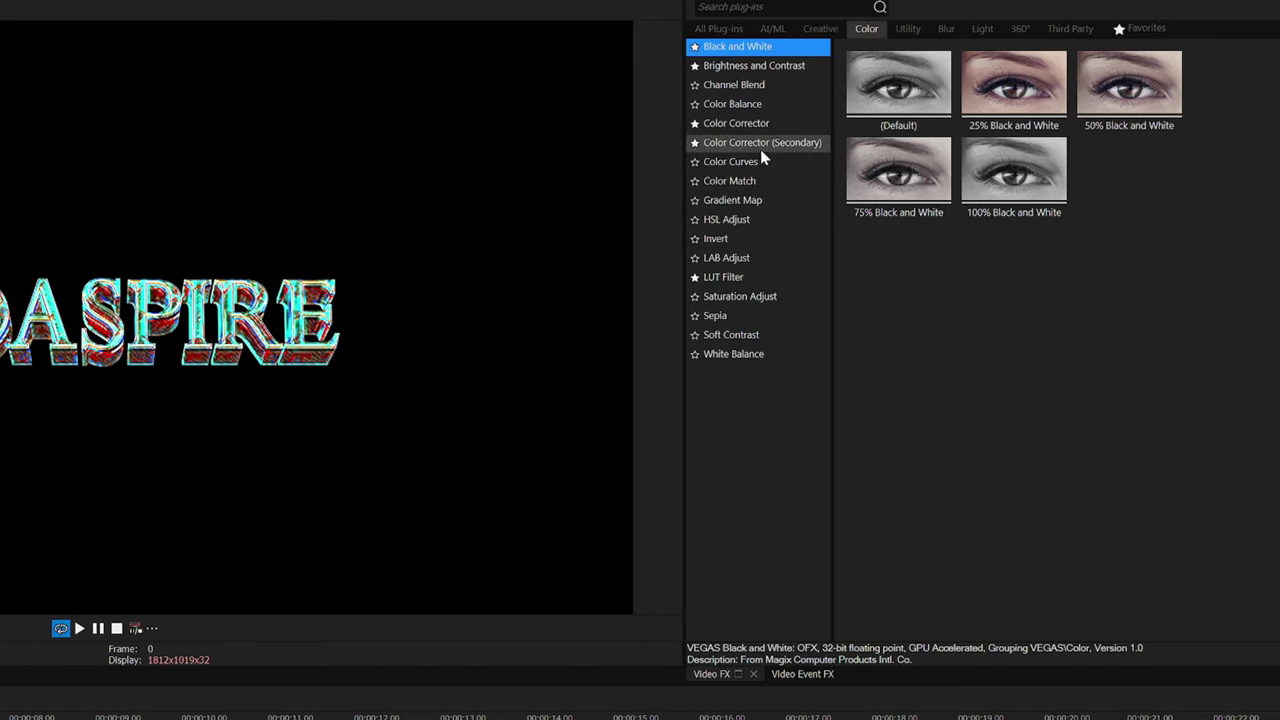
# Step: Apply the Invert Color secondary corrector preset, saturation 0.763, and keyframe a rotating hue
pyautogui.click(760, 147)
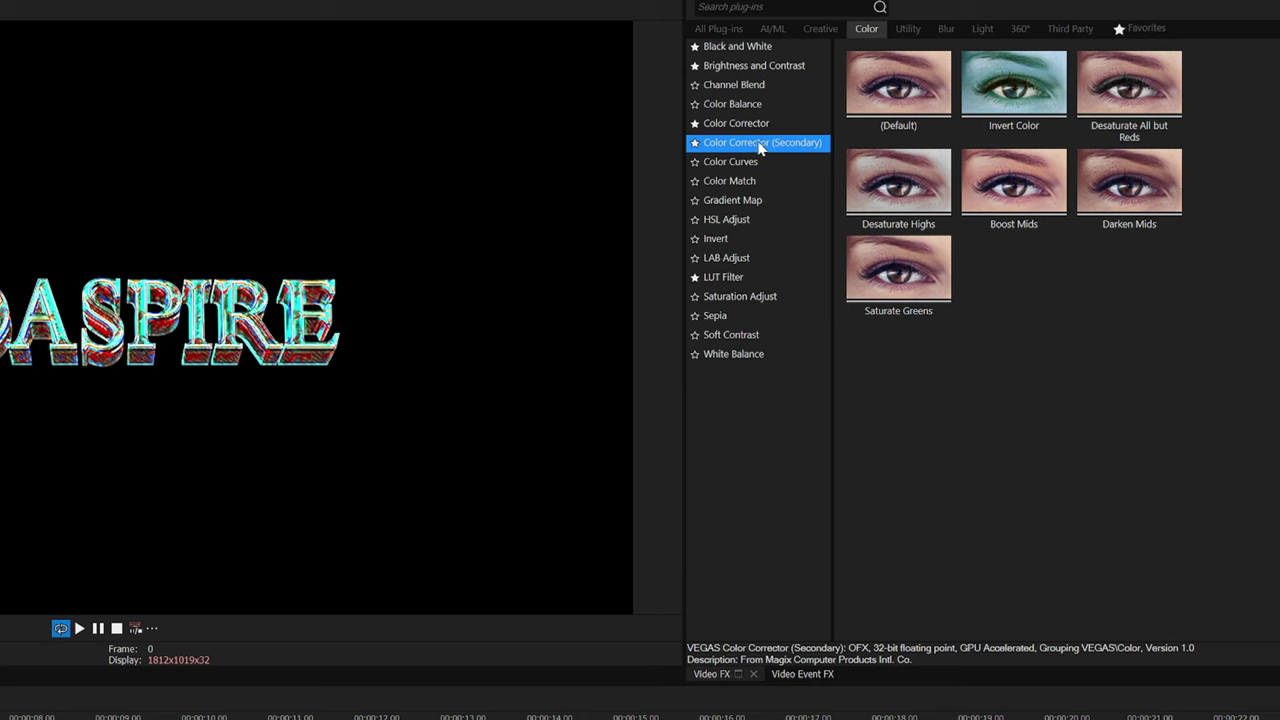
pyautogui.moveTo(979, 123); pyautogui.dragTo(270, 485)
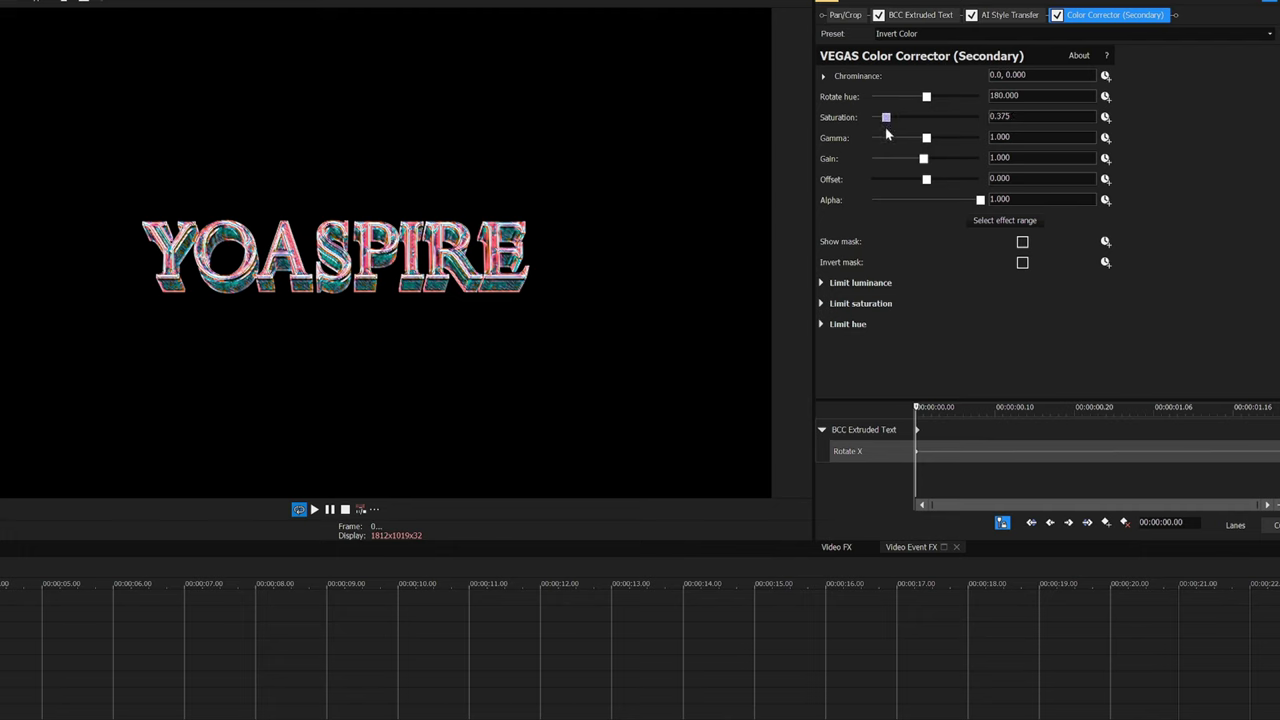
pyautogui.moveTo(885, 120); pyautogui.dragTo(919, 97)
pyautogui.click(1105, 96)
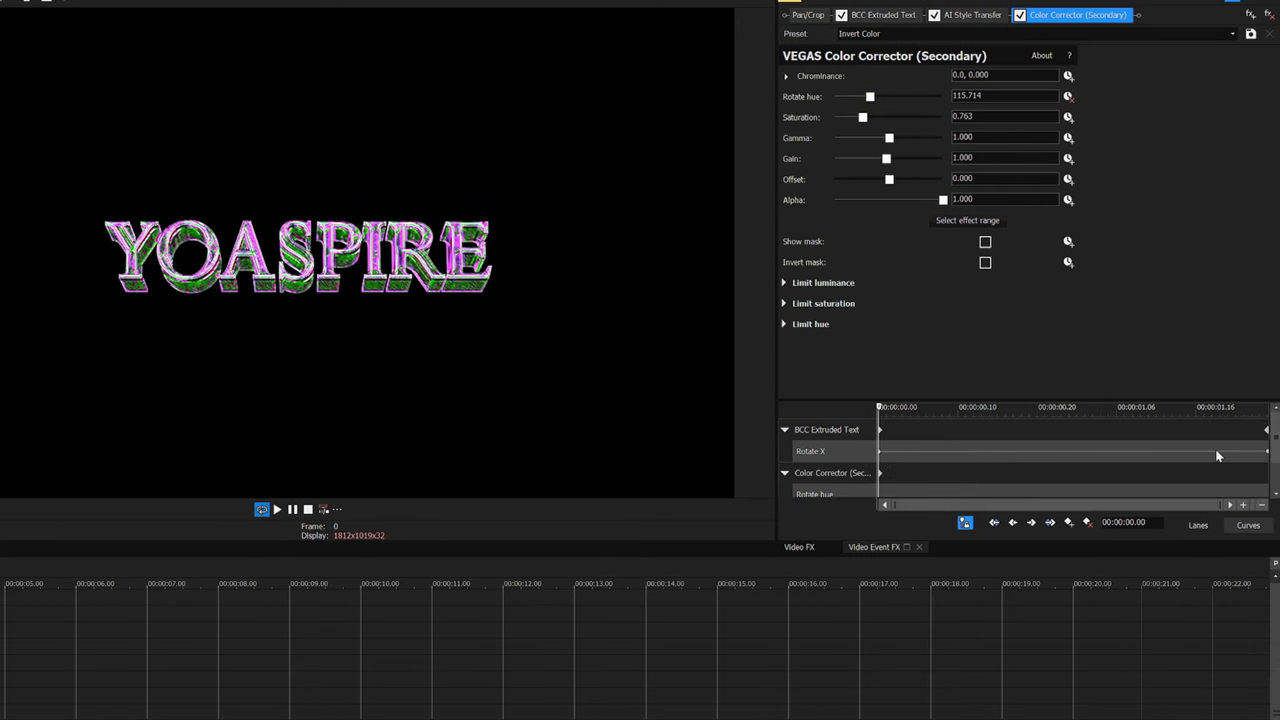
pyautogui.press('space')
pyautogui.moveTo(866, 97); pyautogui.dragTo(886, 99)
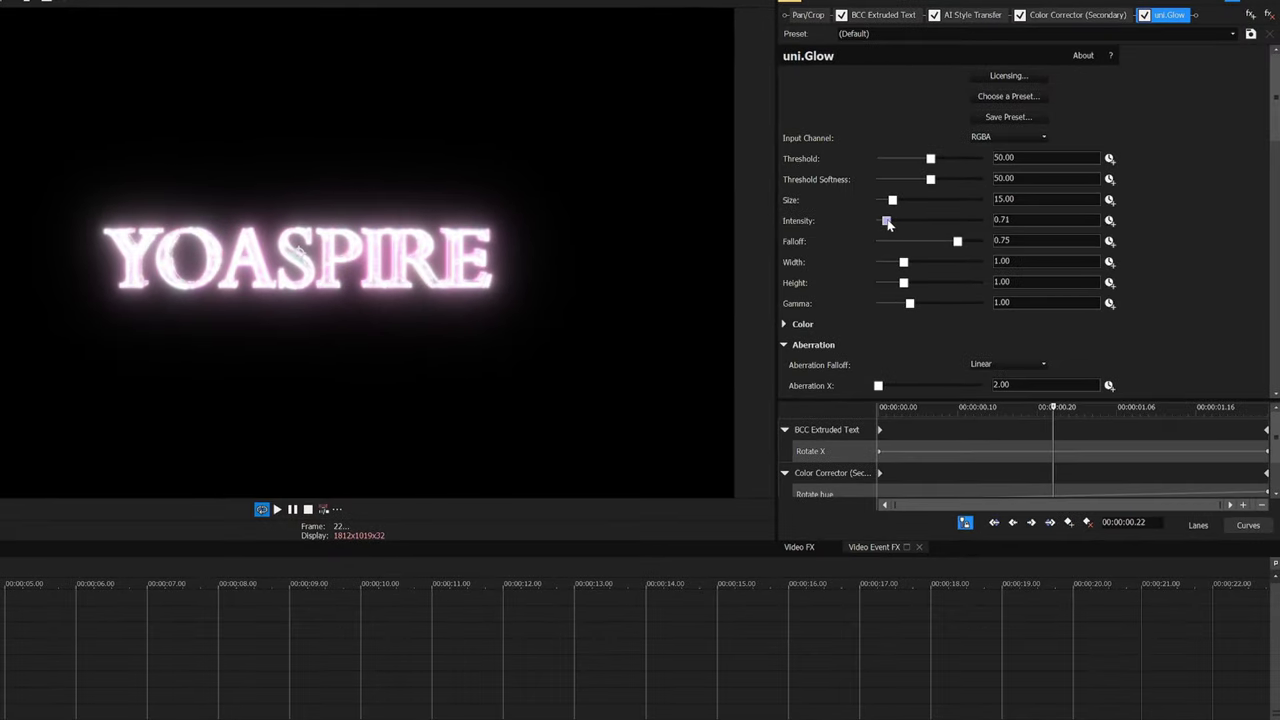
# Step: Lower the uni.Glow intensity to 0.64 and play back to preview the glow
pyautogui.moveTo(888, 223); pyautogui.dragTo(886, 223)
pyautogui.scroll(-2, 886, 224)
pyautogui.click(278, 510)
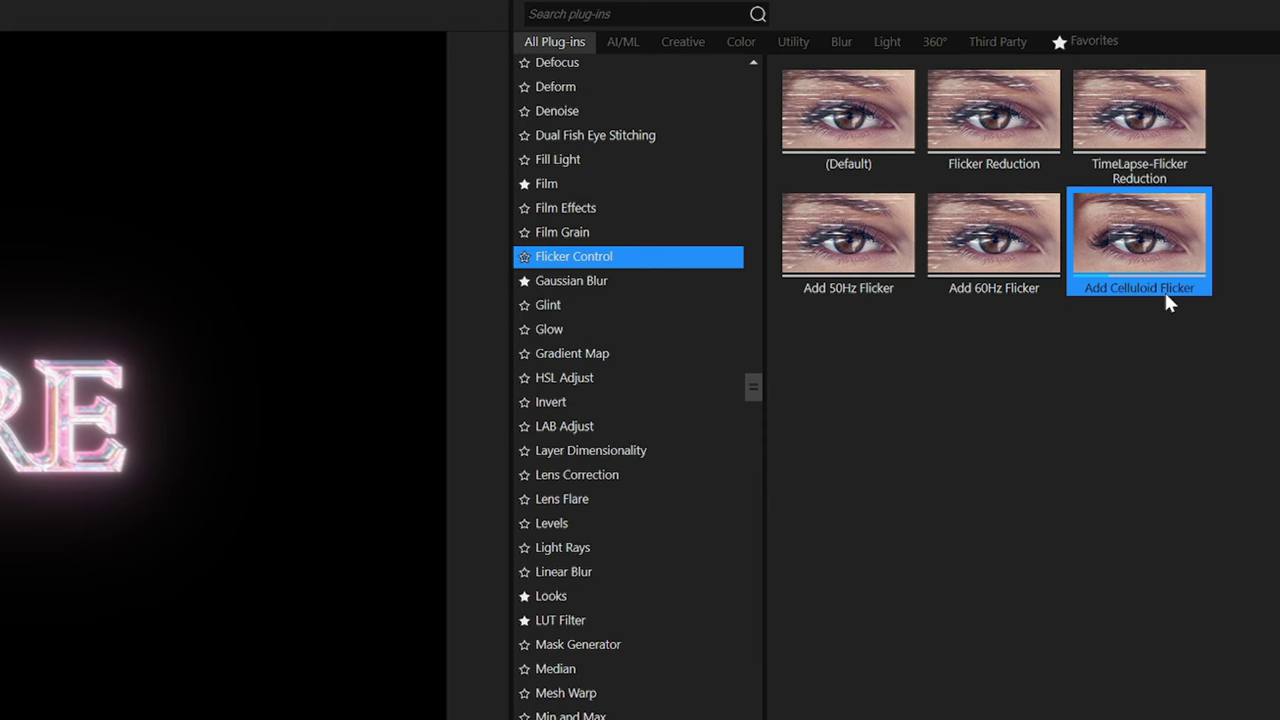
# Step: Apply the Add Celluloid Flicker preset and move Flicker Control ahead of uni.Glow
pyautogui.doubleClick(1160, 280)
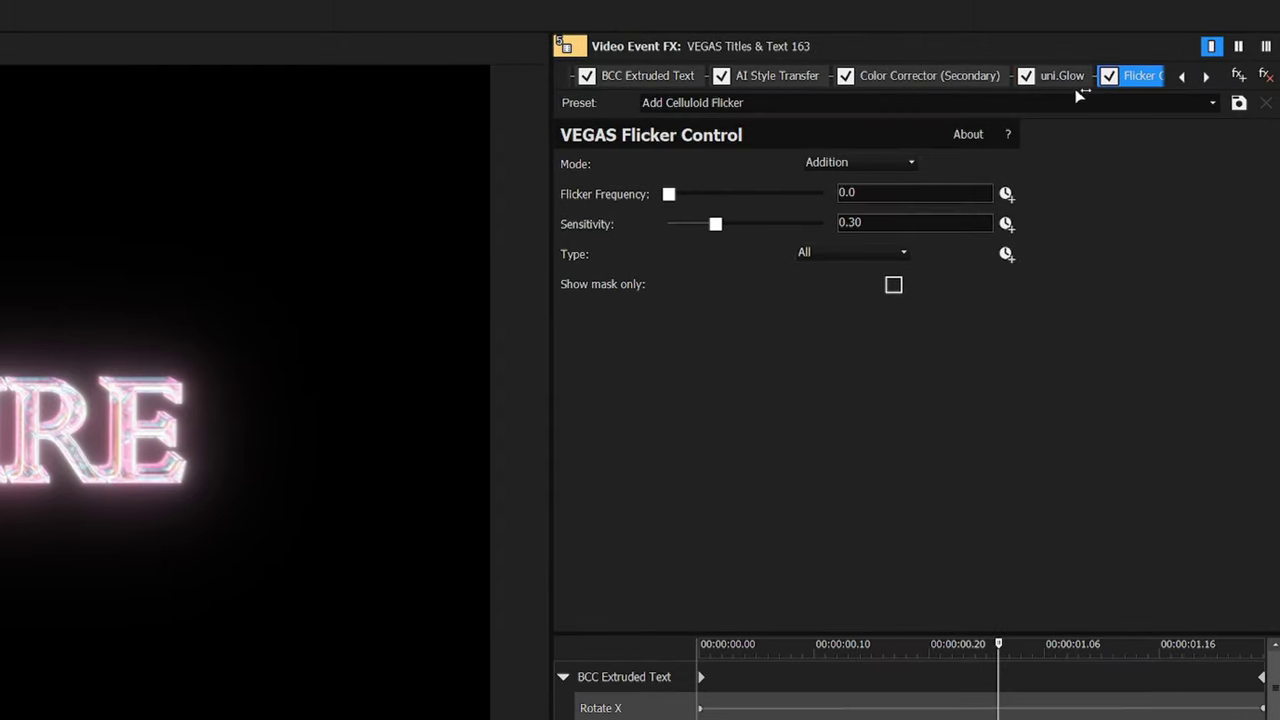
pyautogui.moveTo(1030, 102); pyautogui.dragTo(1060, 76)
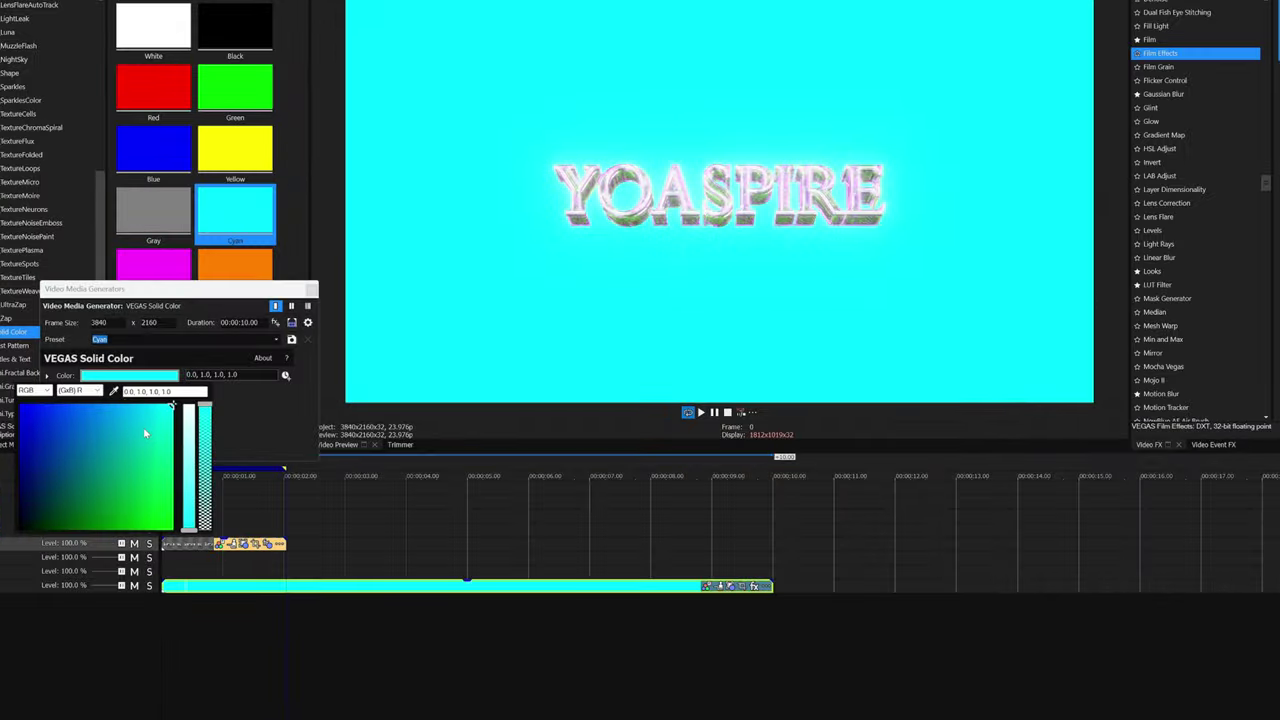
# Step: Change the Solid Color background from cyan to soft blue (0.49, 0.55, 0.87)
pyautogui.click(104, 406)
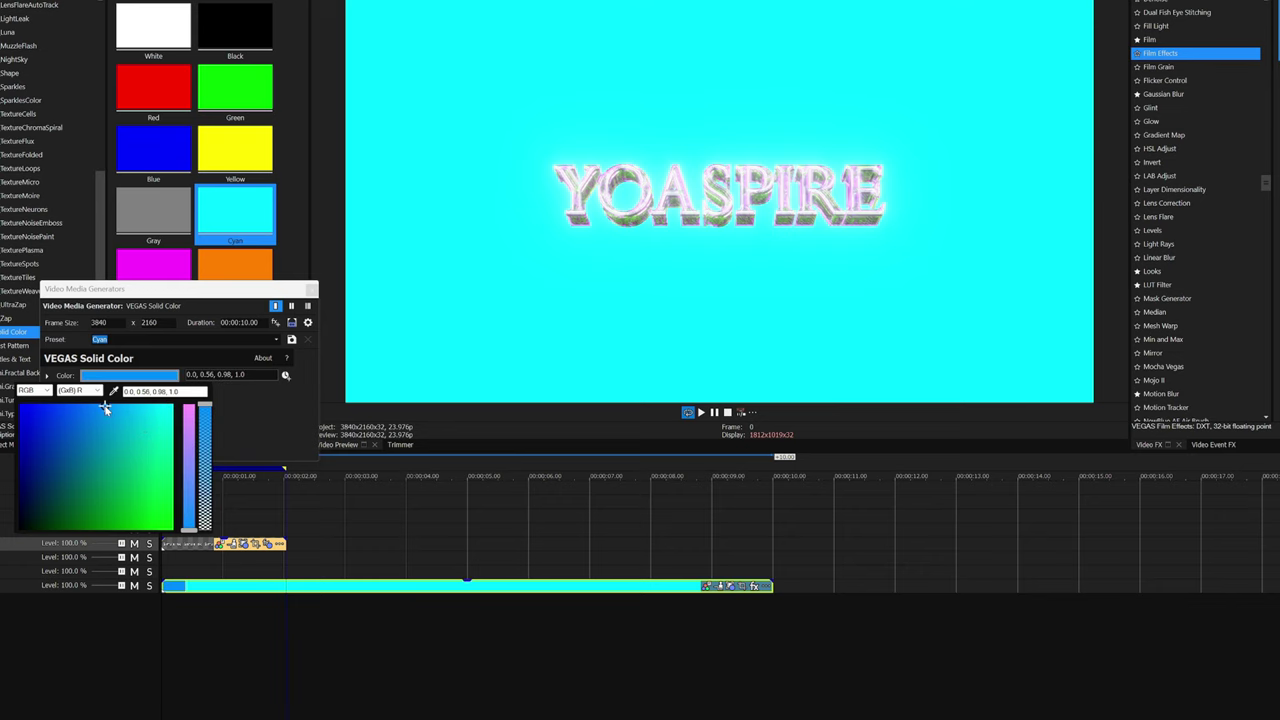
pyautogui.click(188, 500)
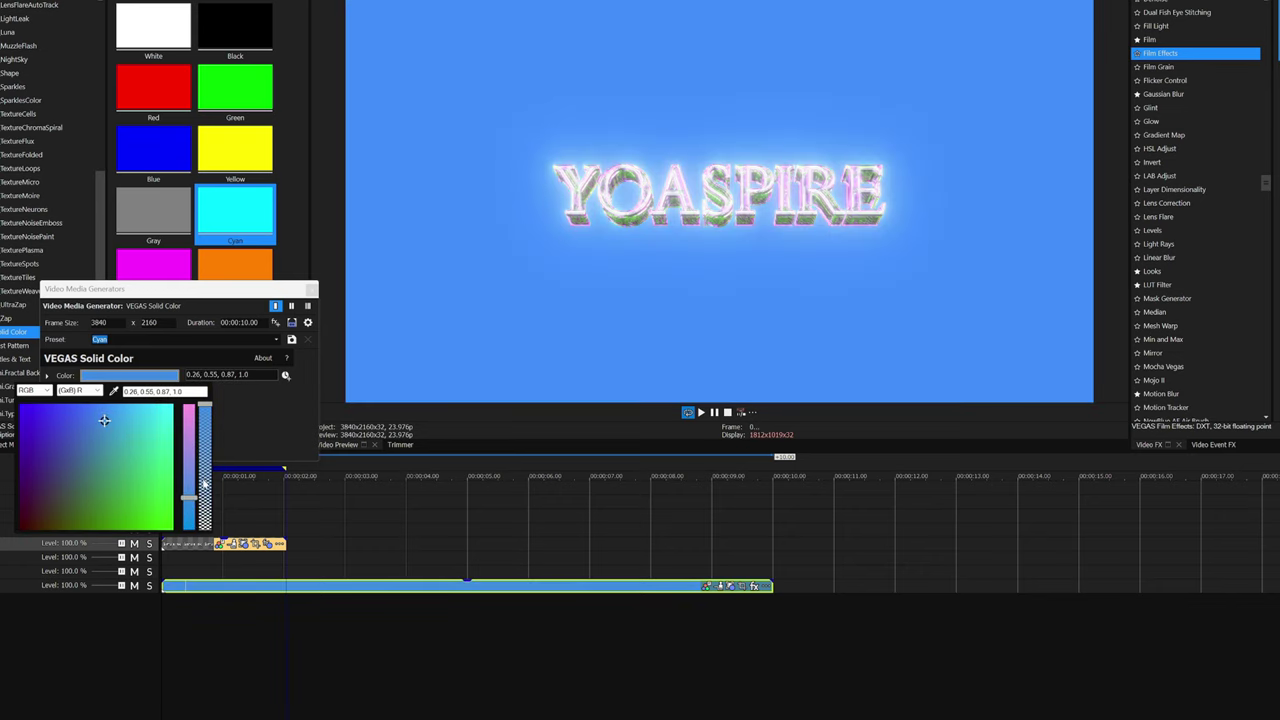
pyautogui.click(194, 470)
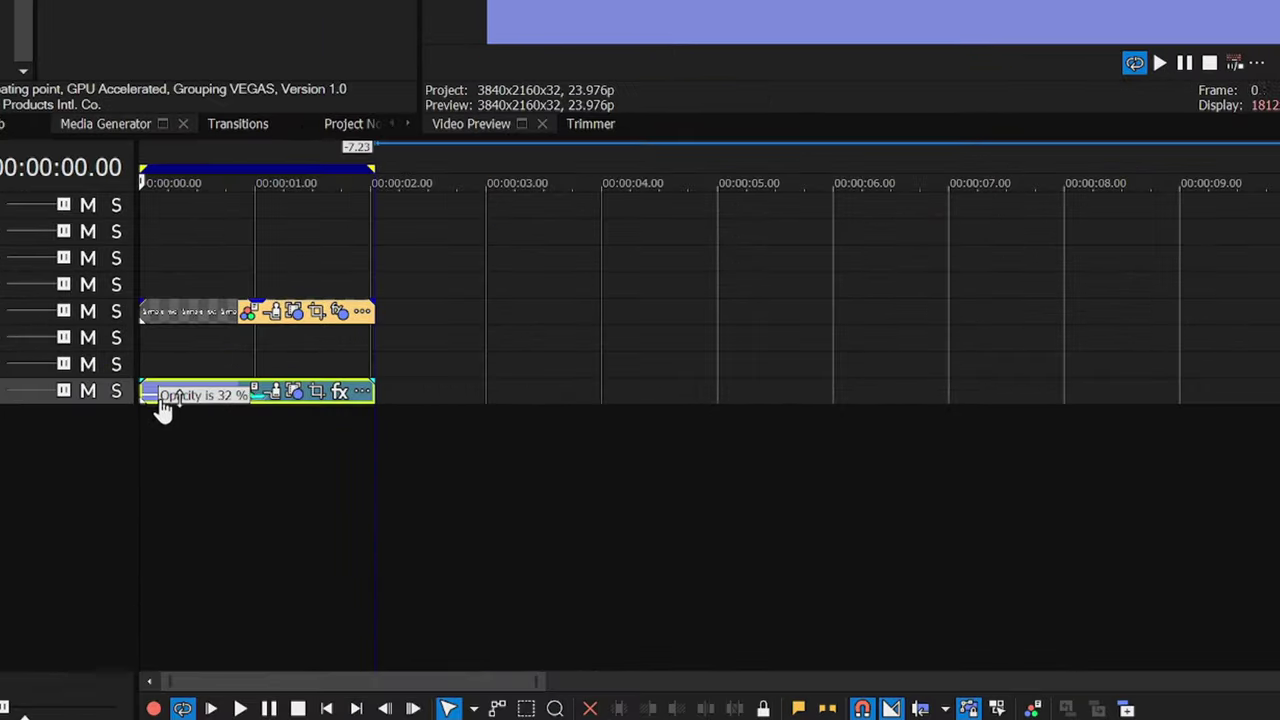
# Step: Lower the background opacity to 32% and set the cloud mask to Positive with feather 20
pyautogui.moveTo(163, 410); pyautogui.dragTo(157, 412)
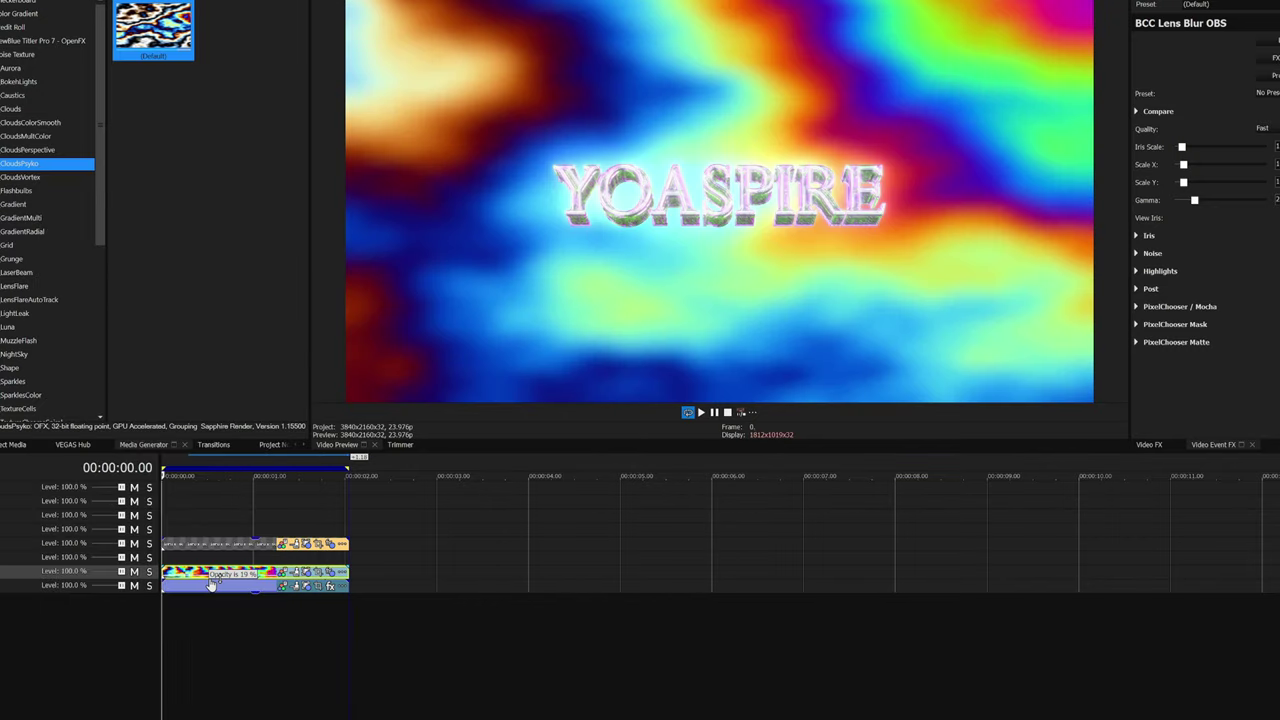
pyautogui.scroll(2, 354, 577)
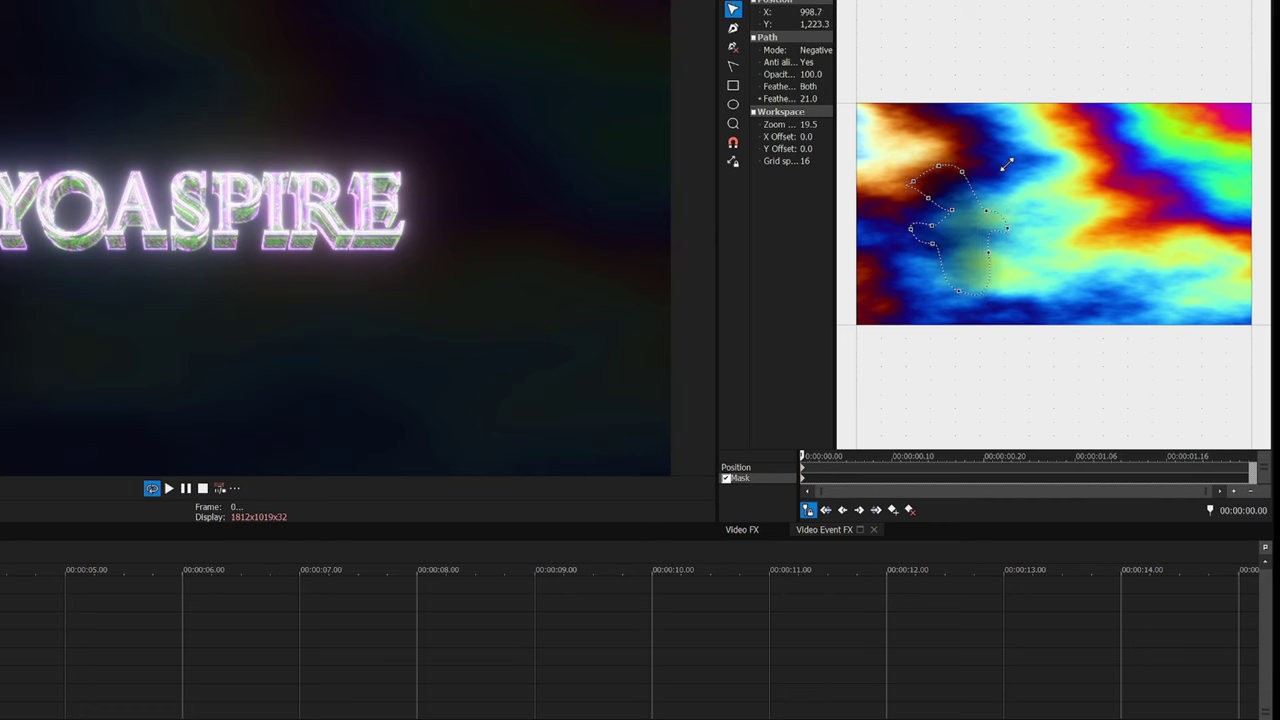
pyautogui.click(825, 49)
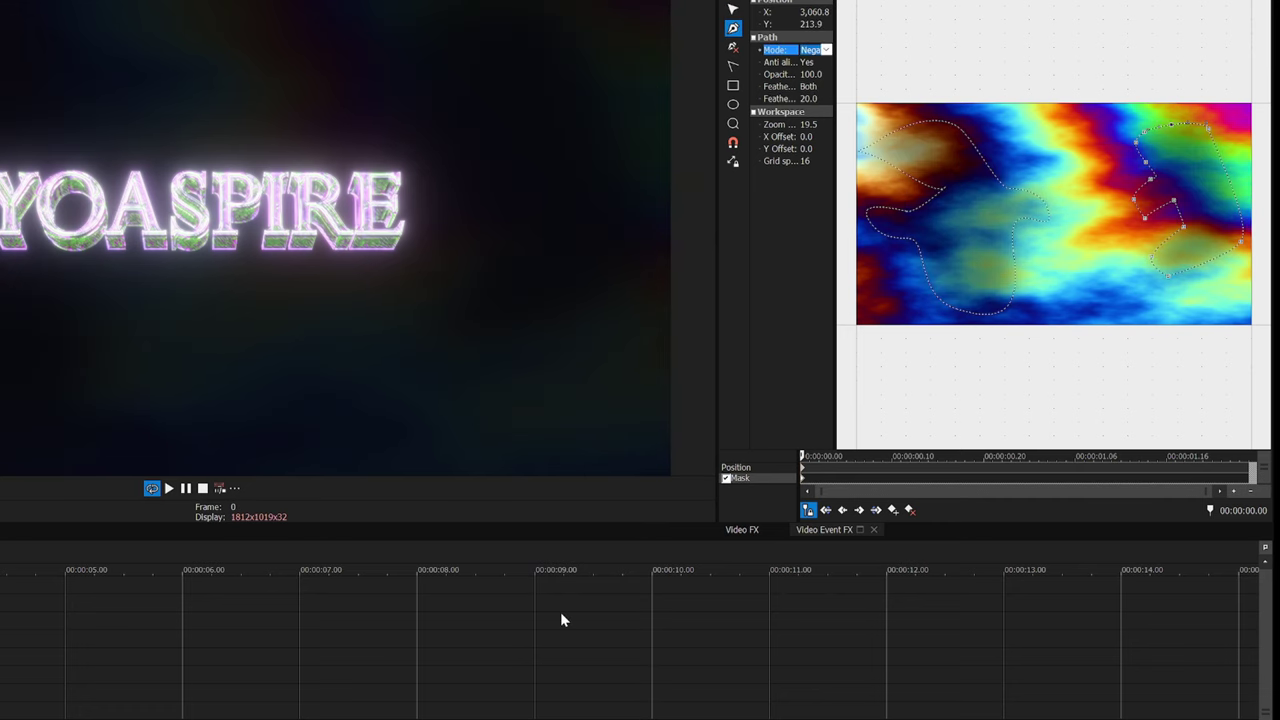
pyautogui.press('Up')
pyautogui.click(826, 98)
pyautogui.click(842, 98)
pyautogui.write('2')
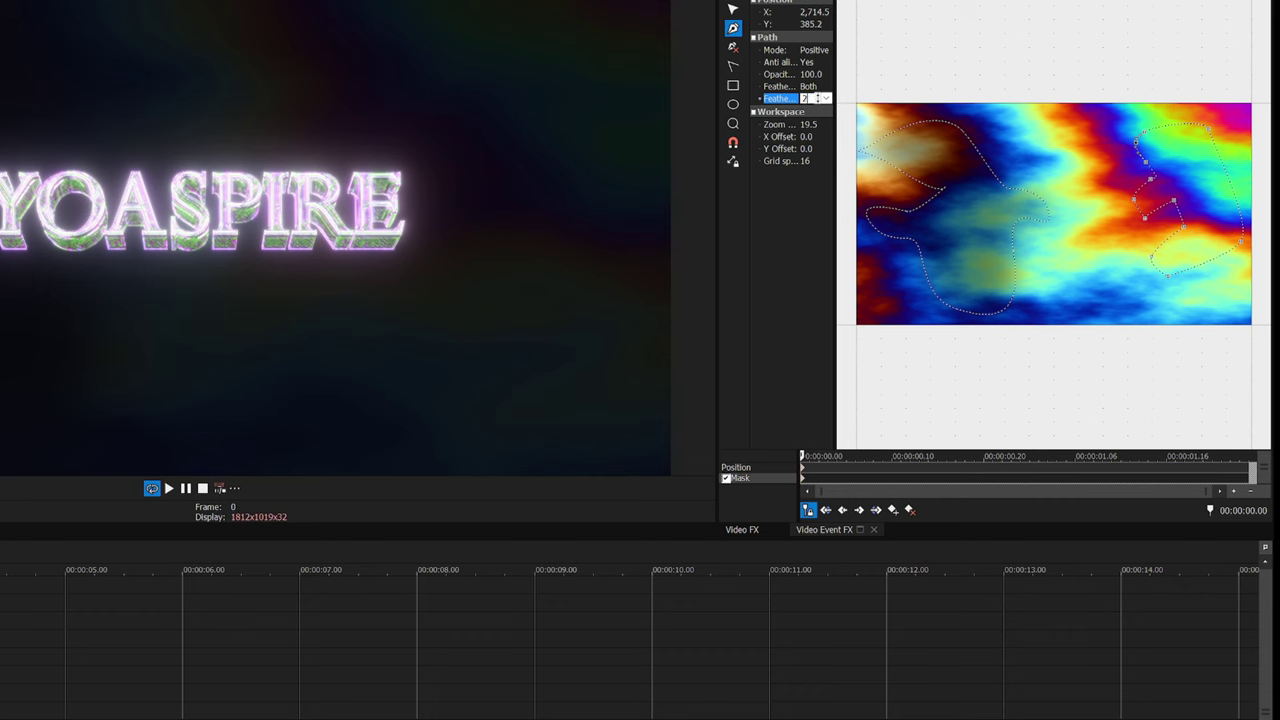
pyautogui.press('Return')
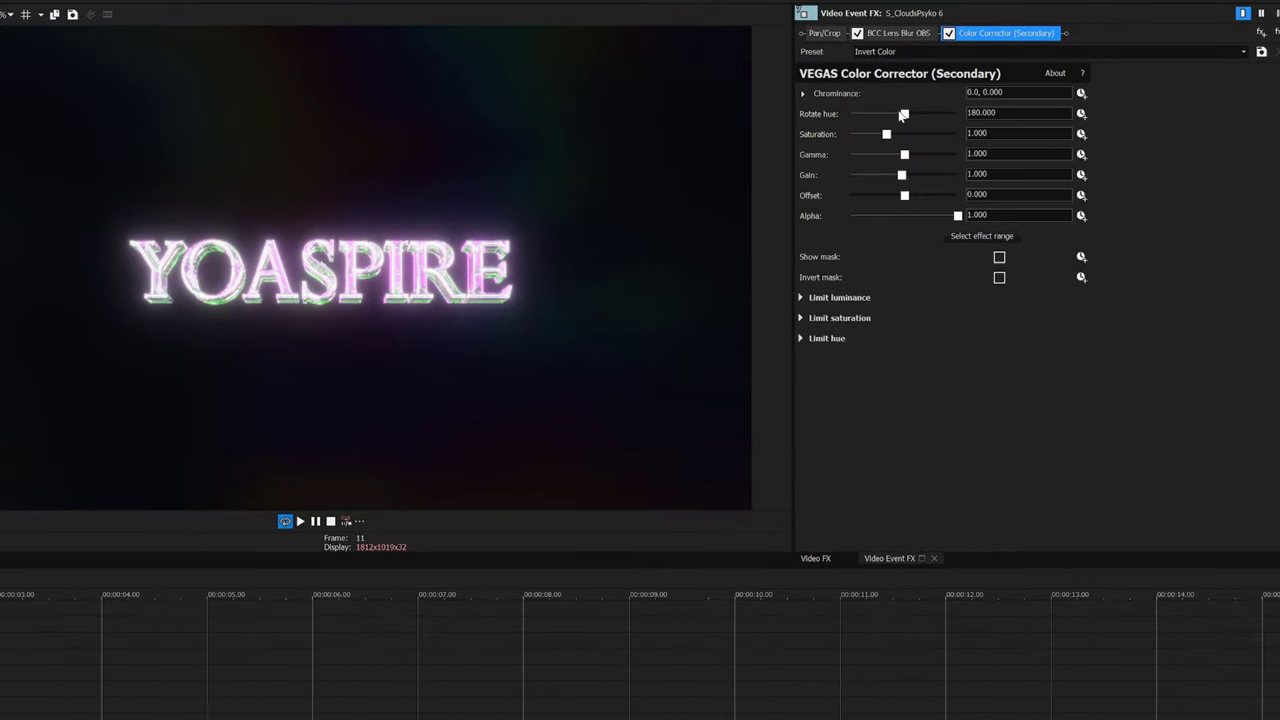
# Step: Keyframe the cloud layer's hue rotation from about 115.7 to 143.036 at 00:00:01.13
pyautogui.moveTo(903, 114); pyautogui.dragTo(893, 114)
pyautogui.click(1081, 113)
pyautogui.click(1180, 442)
pyautogui.click(1172, 447)
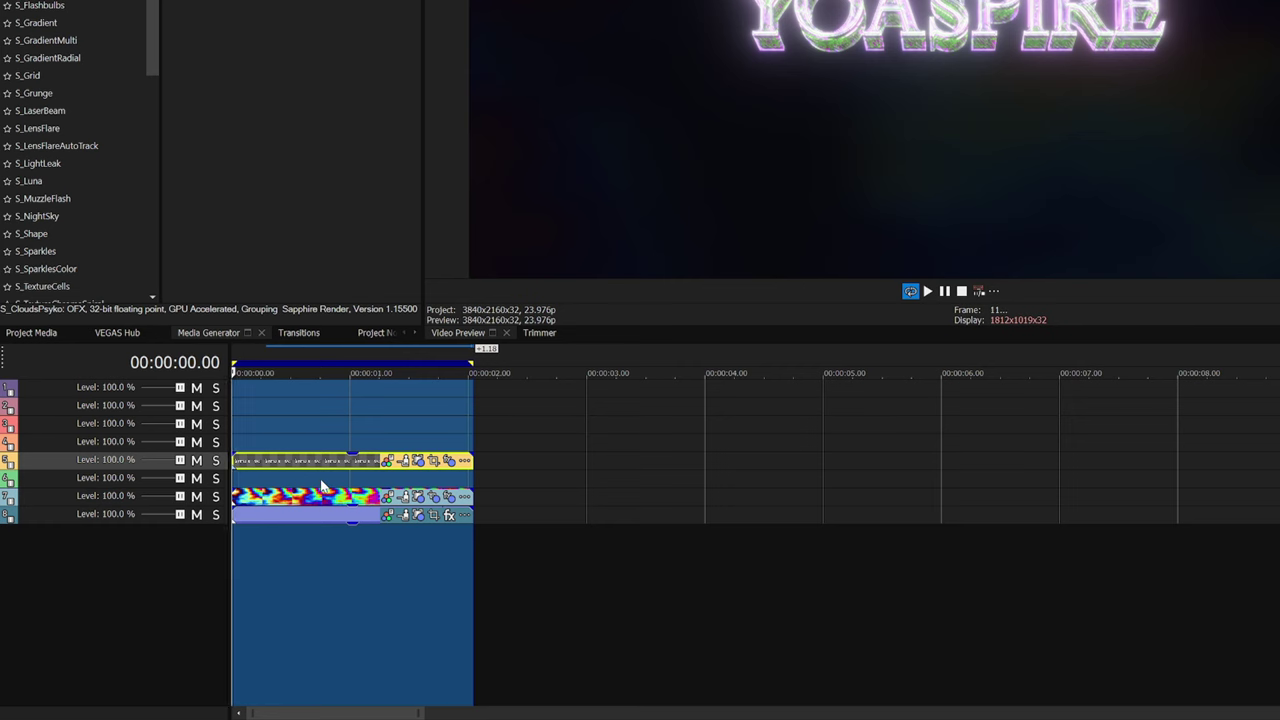
# Step: Insert an adjustment event over the layered clips
pyautogui.rightClick(322, 482)
pyautogui.click(395, 403)
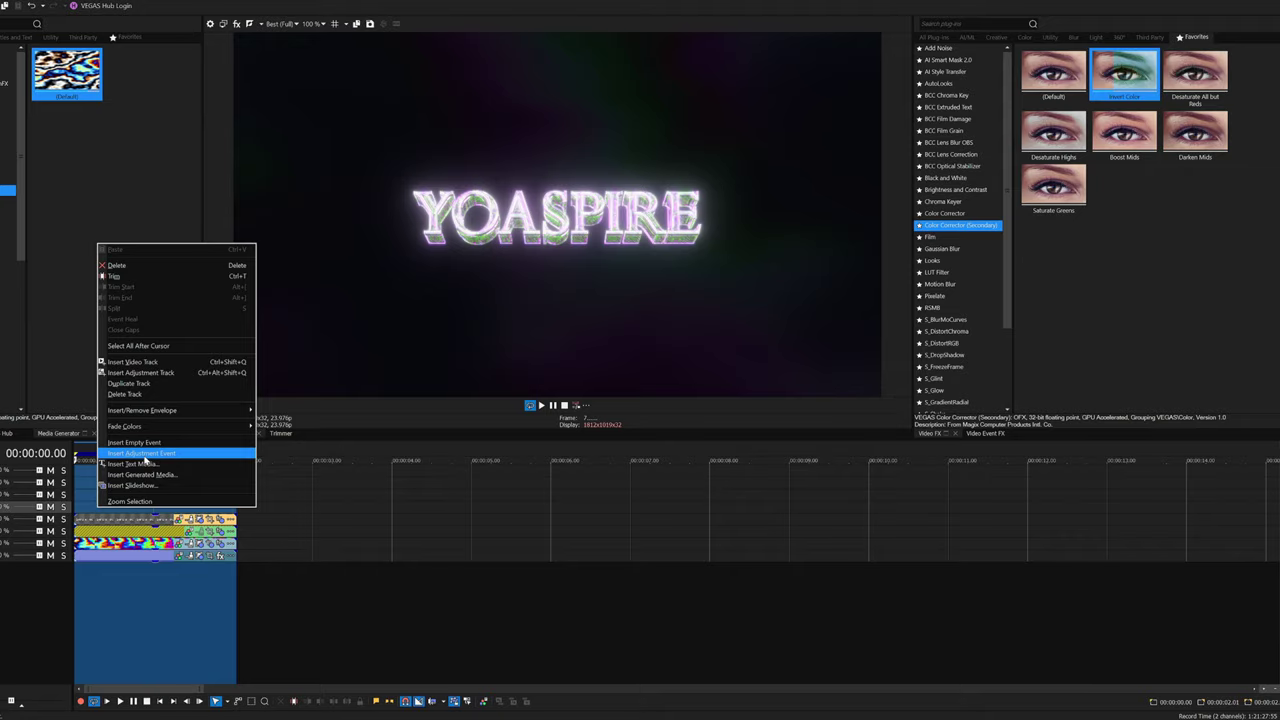
# Step: Crop Event 1 in with Event Pan/Crop so the title fills more of the frame
pyautogui.click(150, 452)
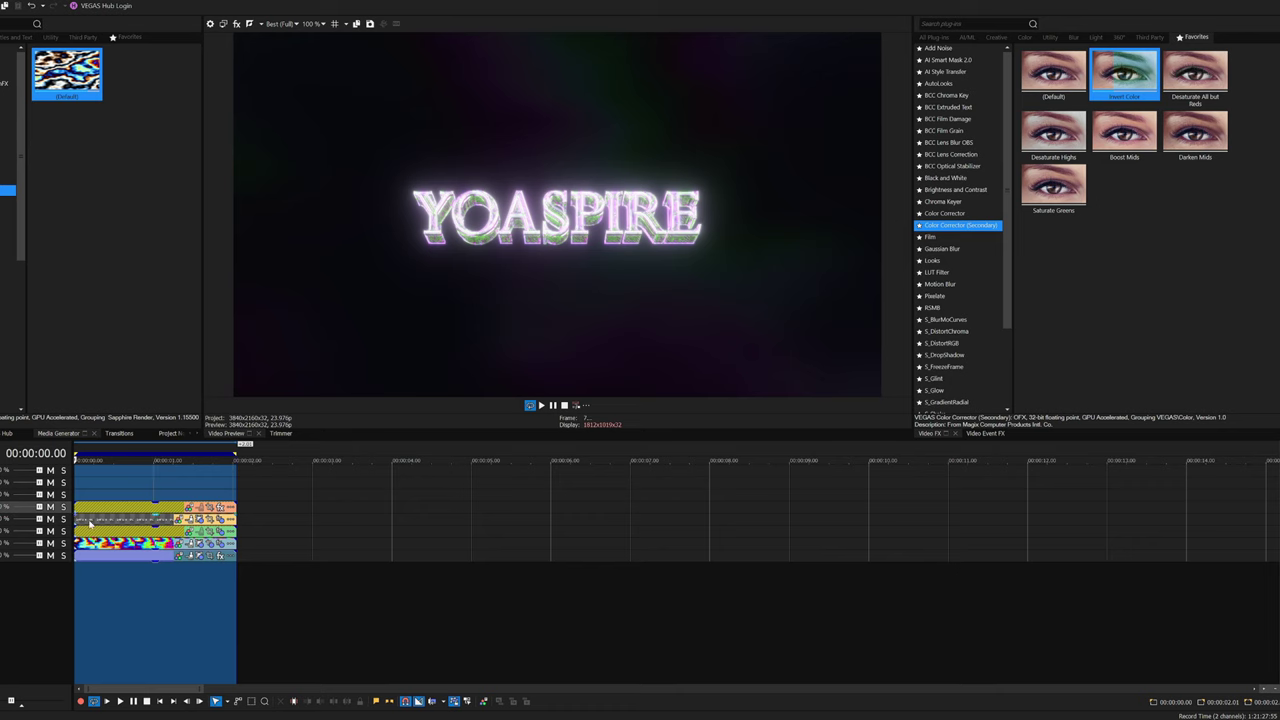
pyautogui.click(78, 509)
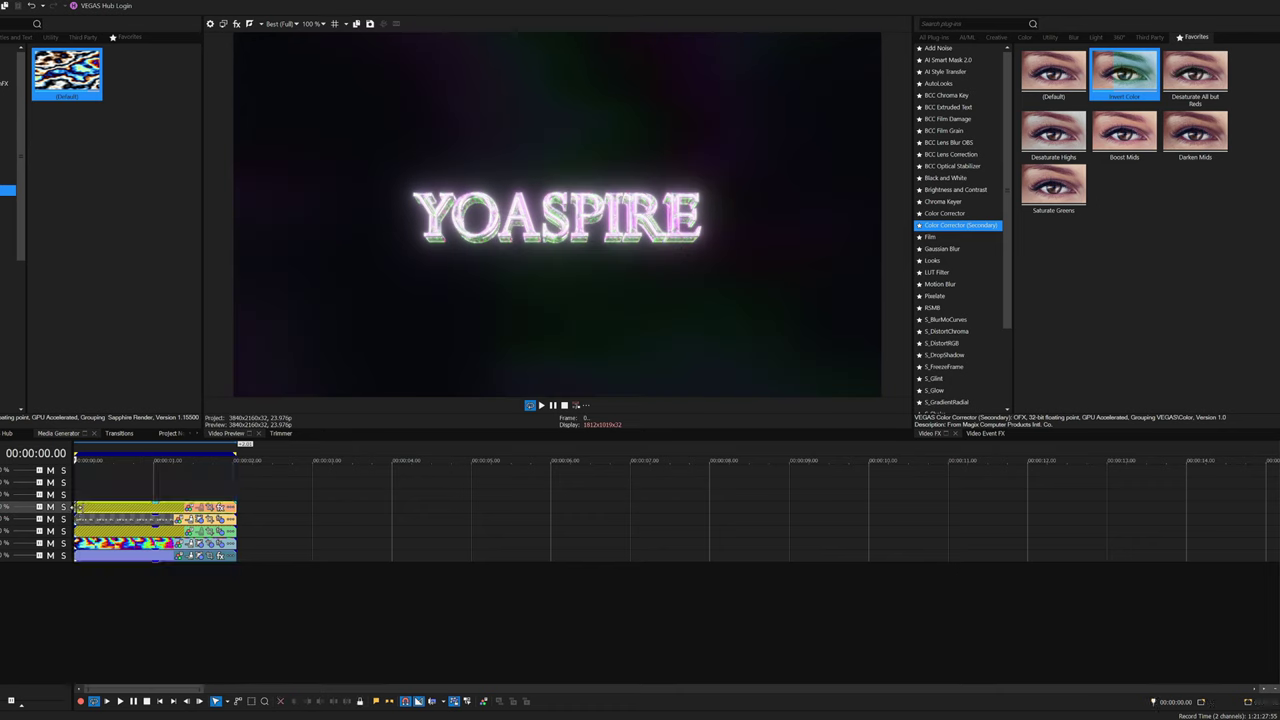
pyautogui.click(230, 507)
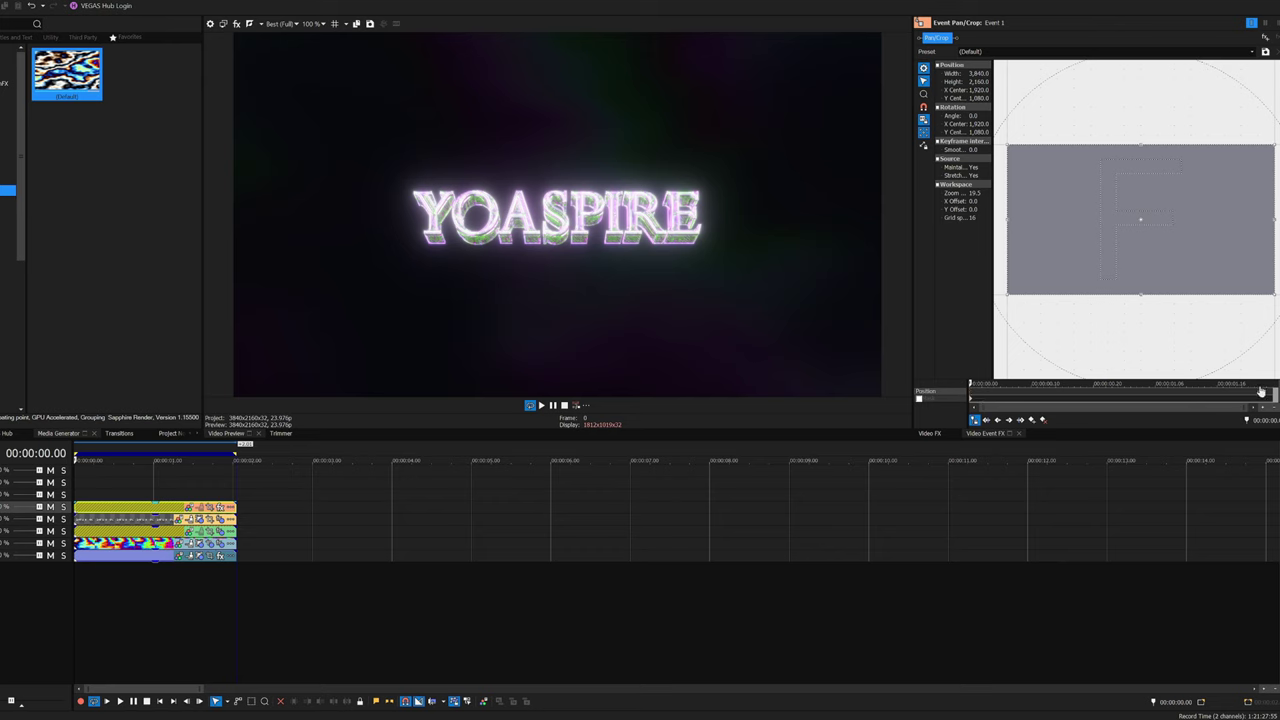
pyautogui.moveTo(1273, 293); pyautogui.dragTo(1241, 274)
pyautogui.click(541, 405)
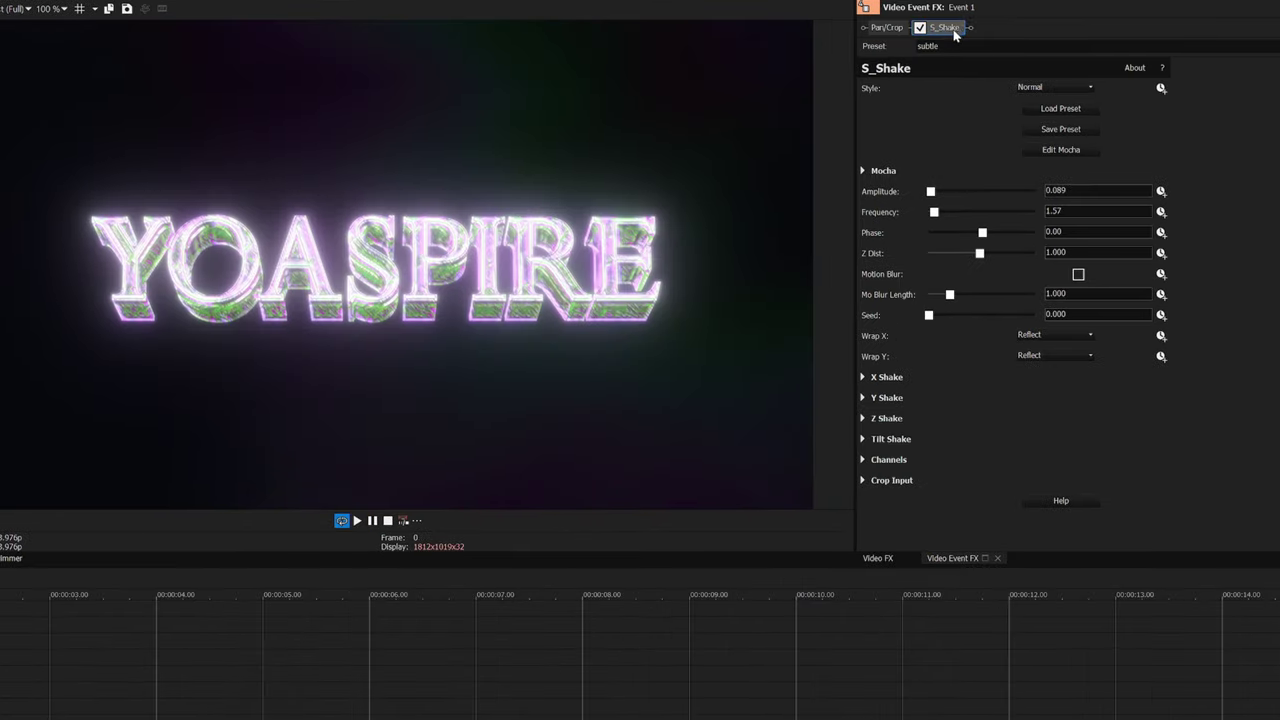
# Step: Move S_Shake ahead of Pan/Crop in the FX chain and lower its frequency to 1.03
pyautogui.click(869, 31)
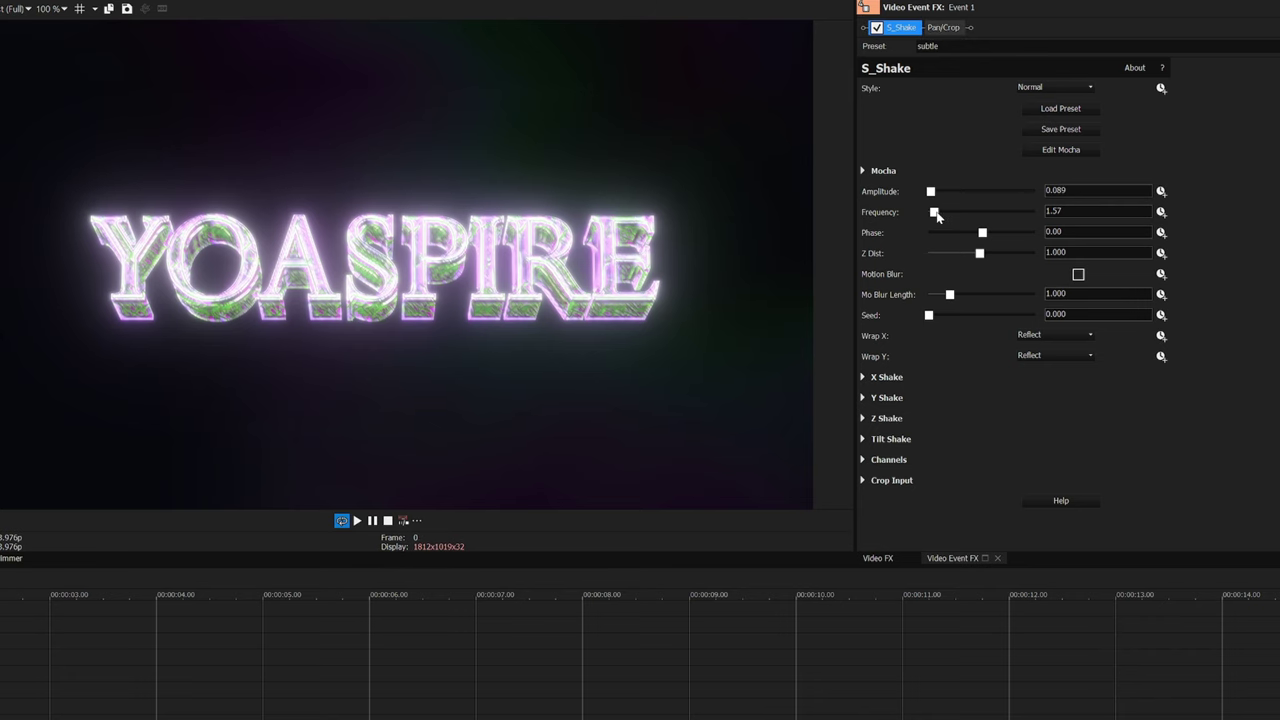
pyautogui.moveTo(936, 214); pyautogui.dragTo(932, 216)
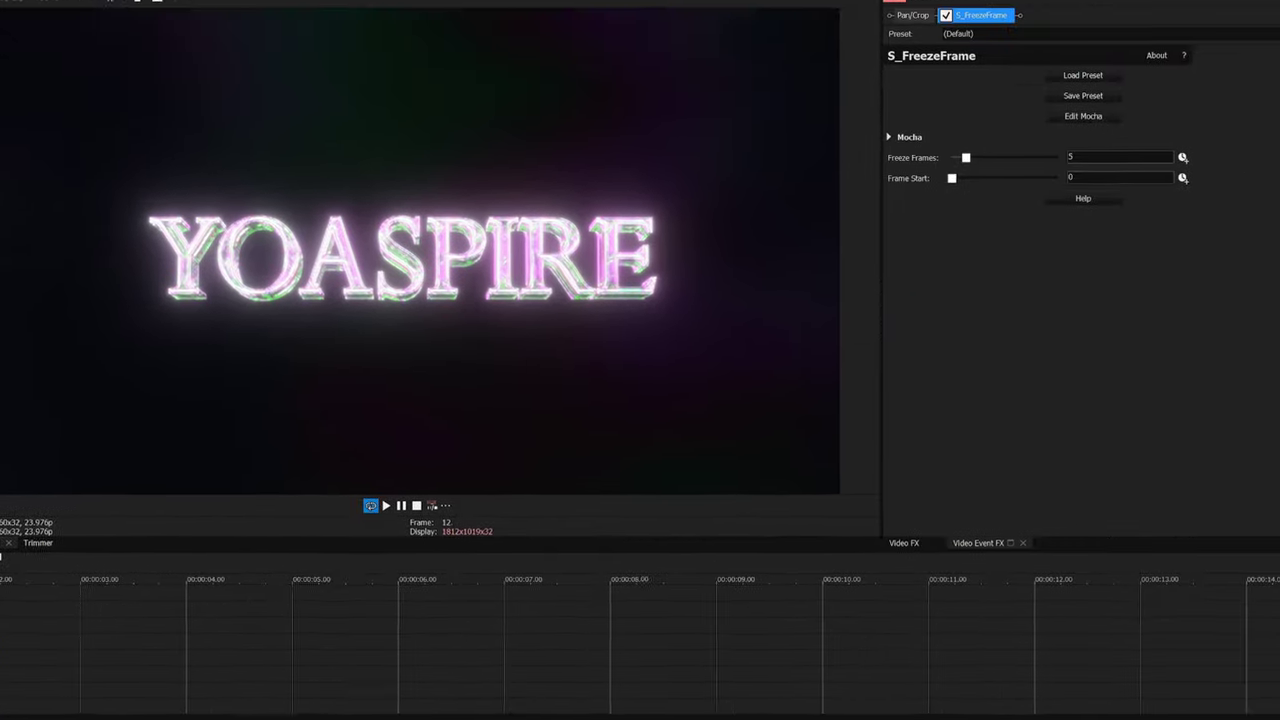
# Step: Set S_FreezeFrame to 2 freeze frames and trim the top track's clip shorter
pyautogui.click(1083, 167)
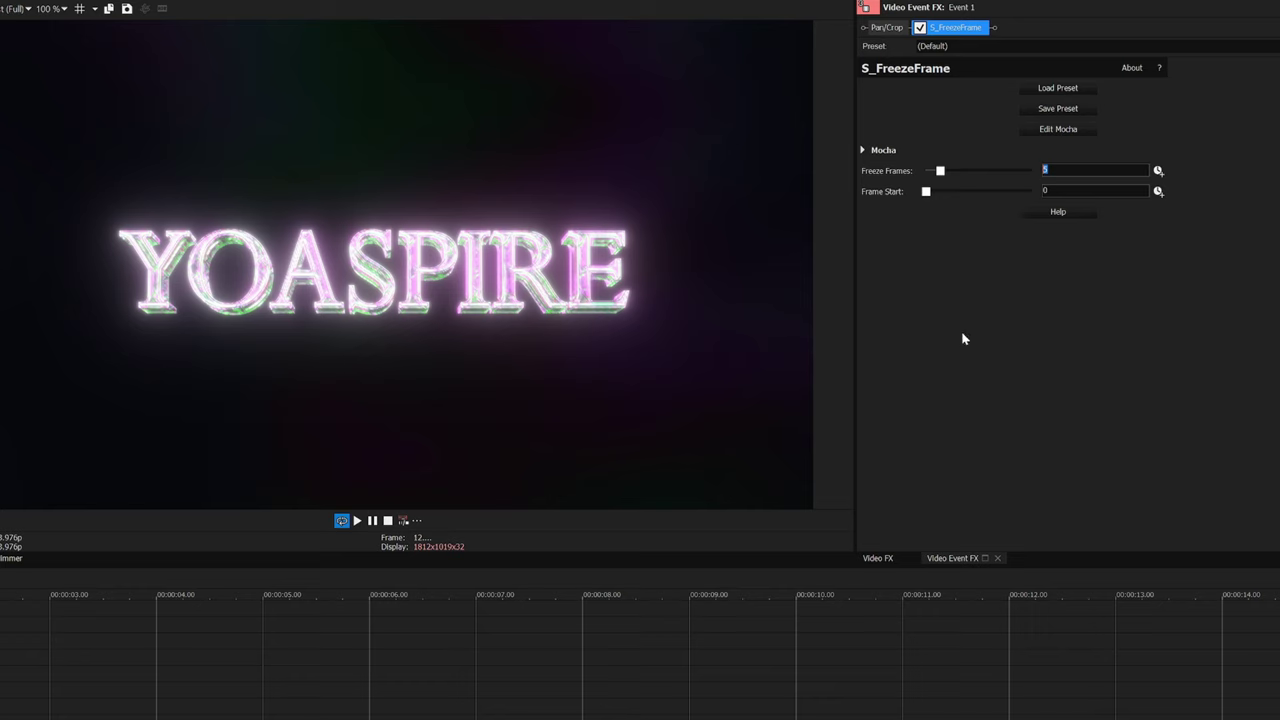
pyautogui.write('2')
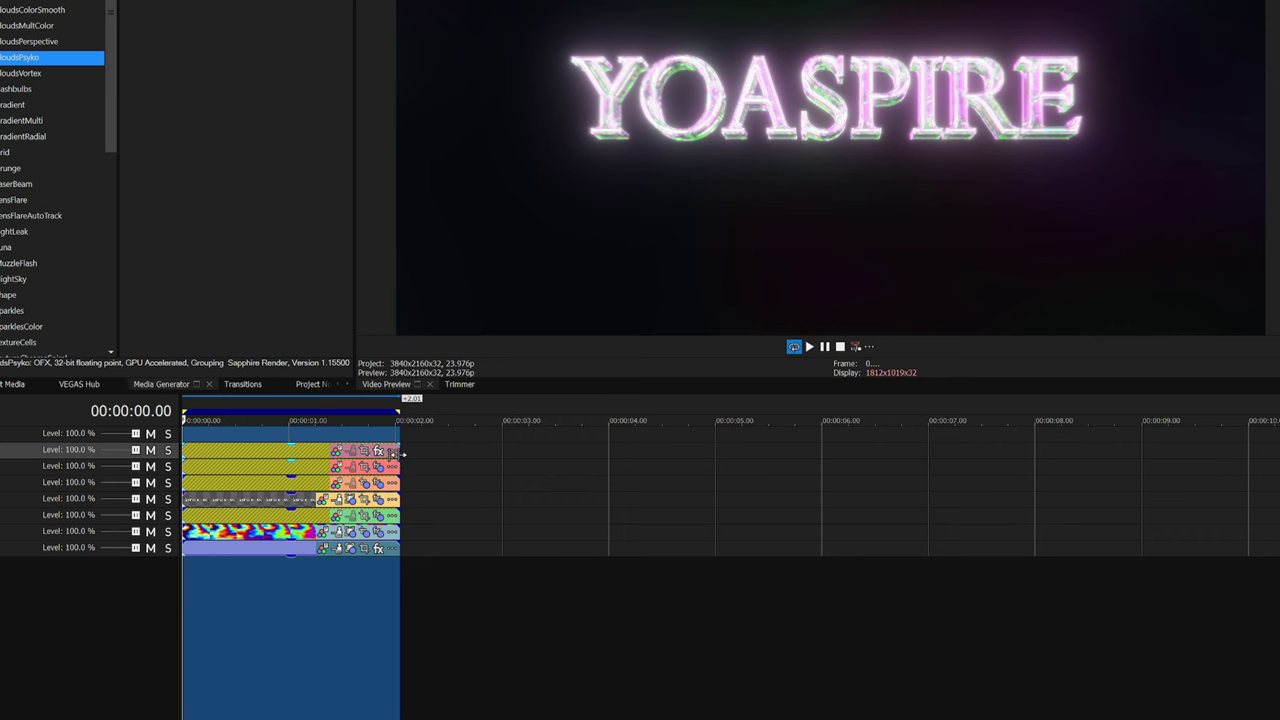
pyautogui.moveTo(370, 452); pyautogui.dragTo(218, 456)
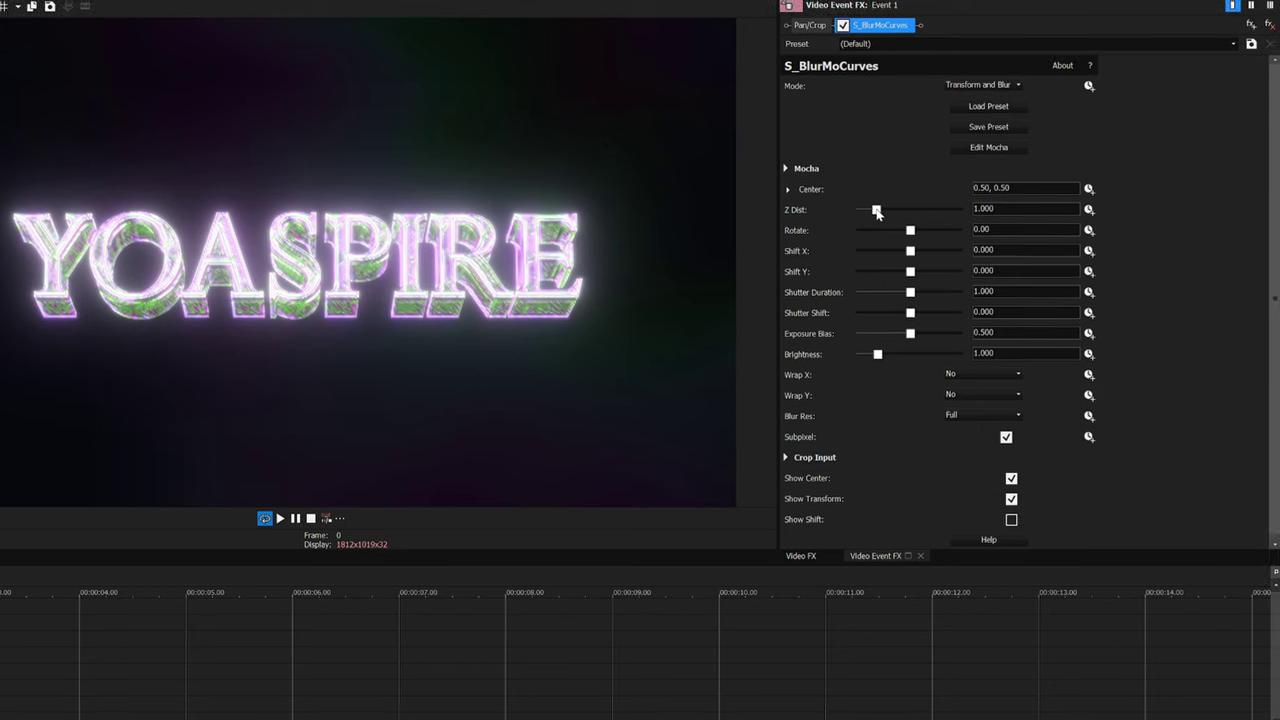
# Step: Keyframe S_BlurMoCurves Z Dist from 0.363 to 1.000 at 00:00:00.04, with a Fast Fade start
pyautogui.moveTo(877, 213); pyautogui.dragTo(863, 215)
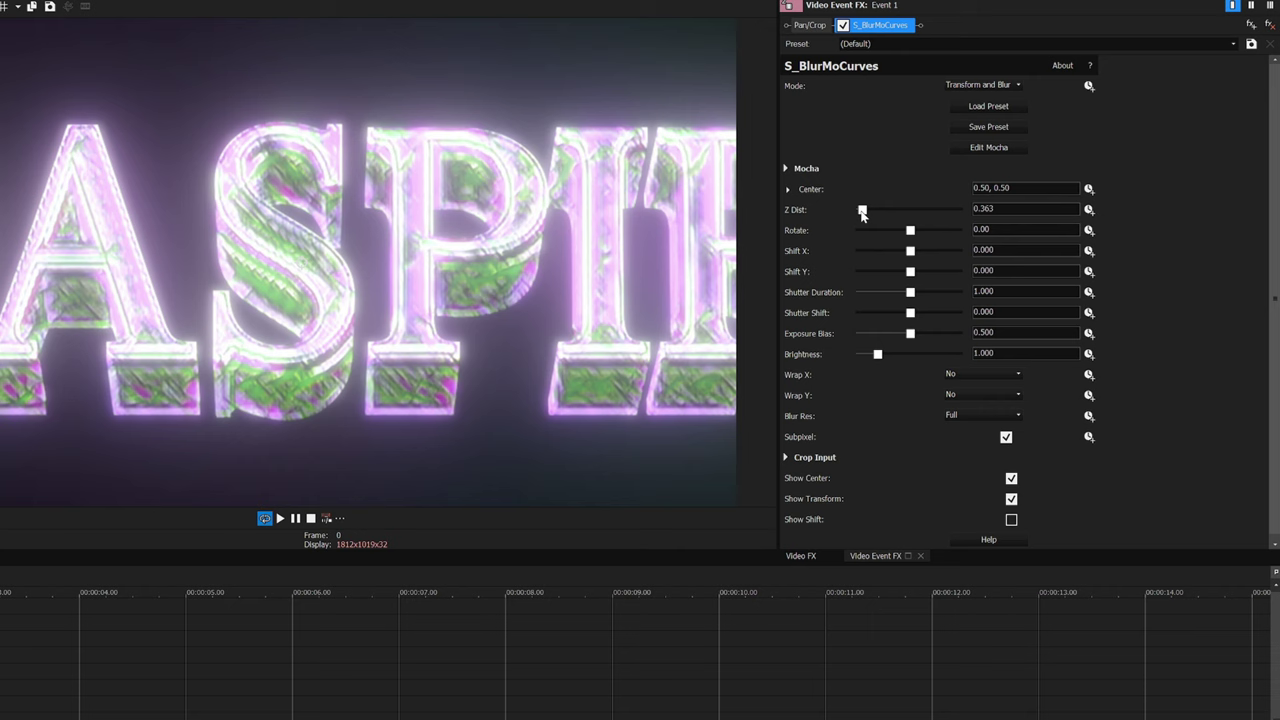
pyautogui.click(1090, 211)
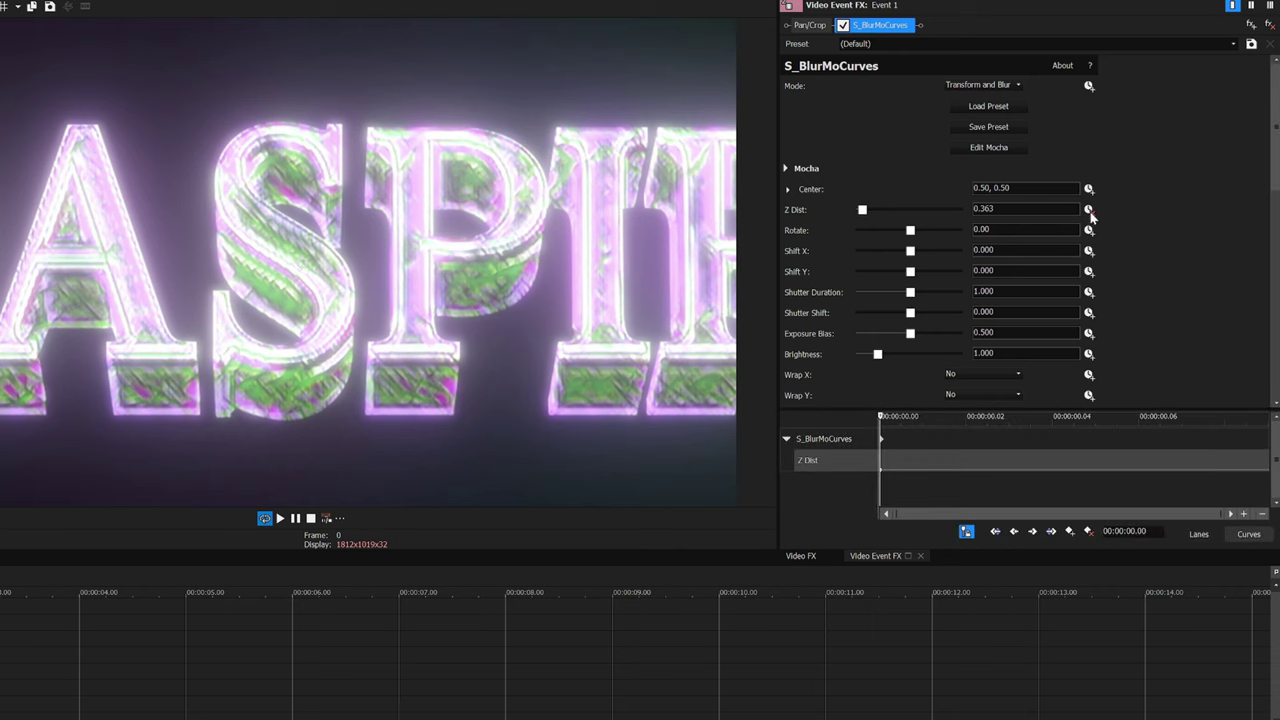
pyautogui.click(1046, 452)
pyautogui.write('1')
pyautogui.press('Return')
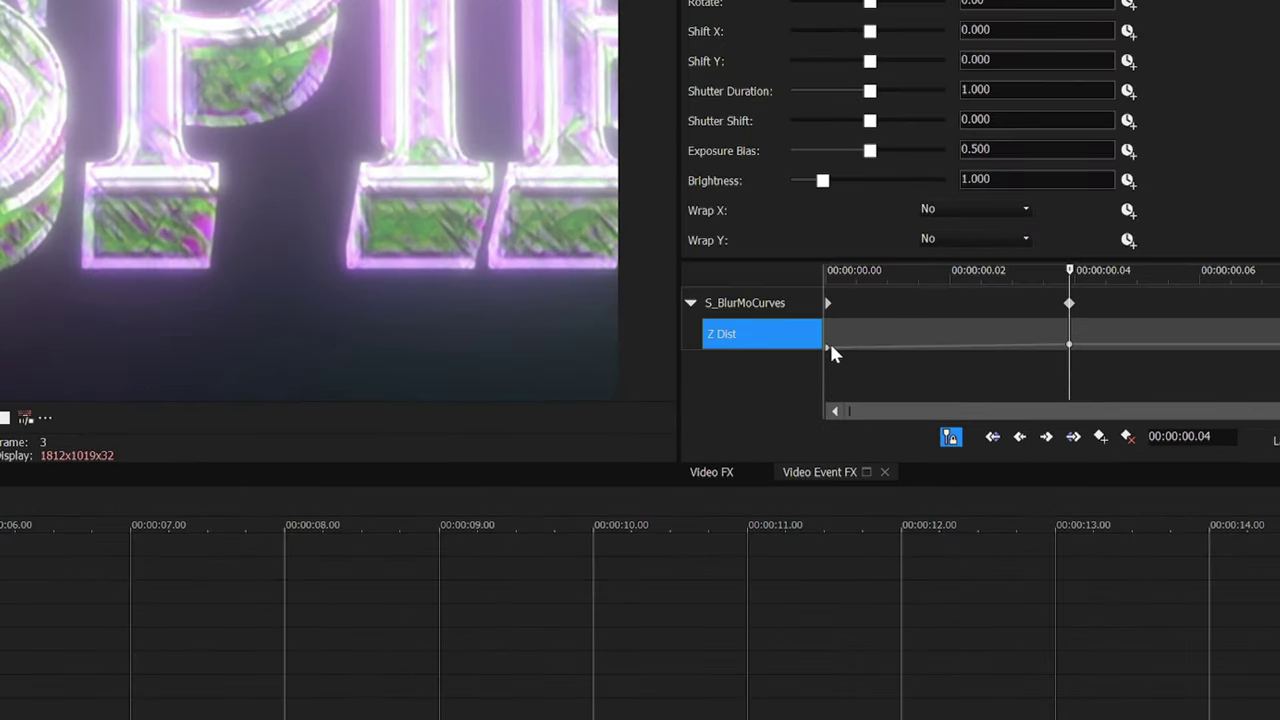
pyautogui.moveTo(878, 468)
pyautogui.rightClick(824, 346)
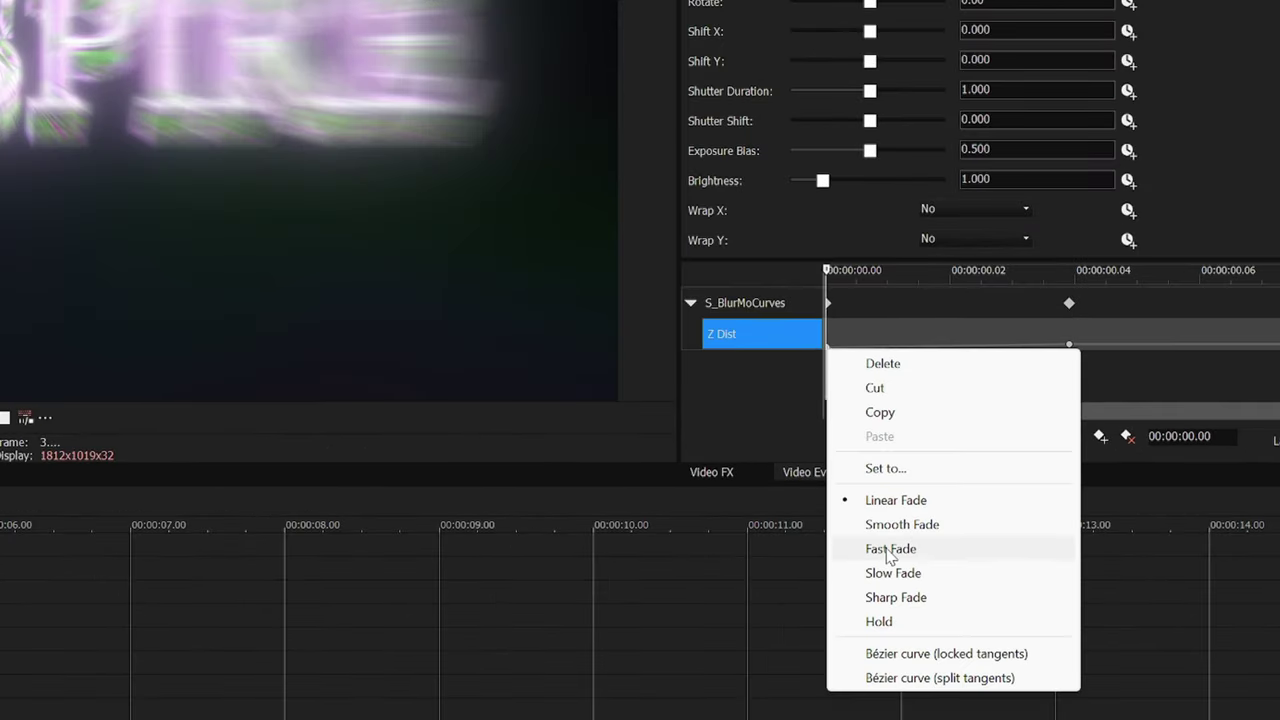
pyautogui.click(887, 549)
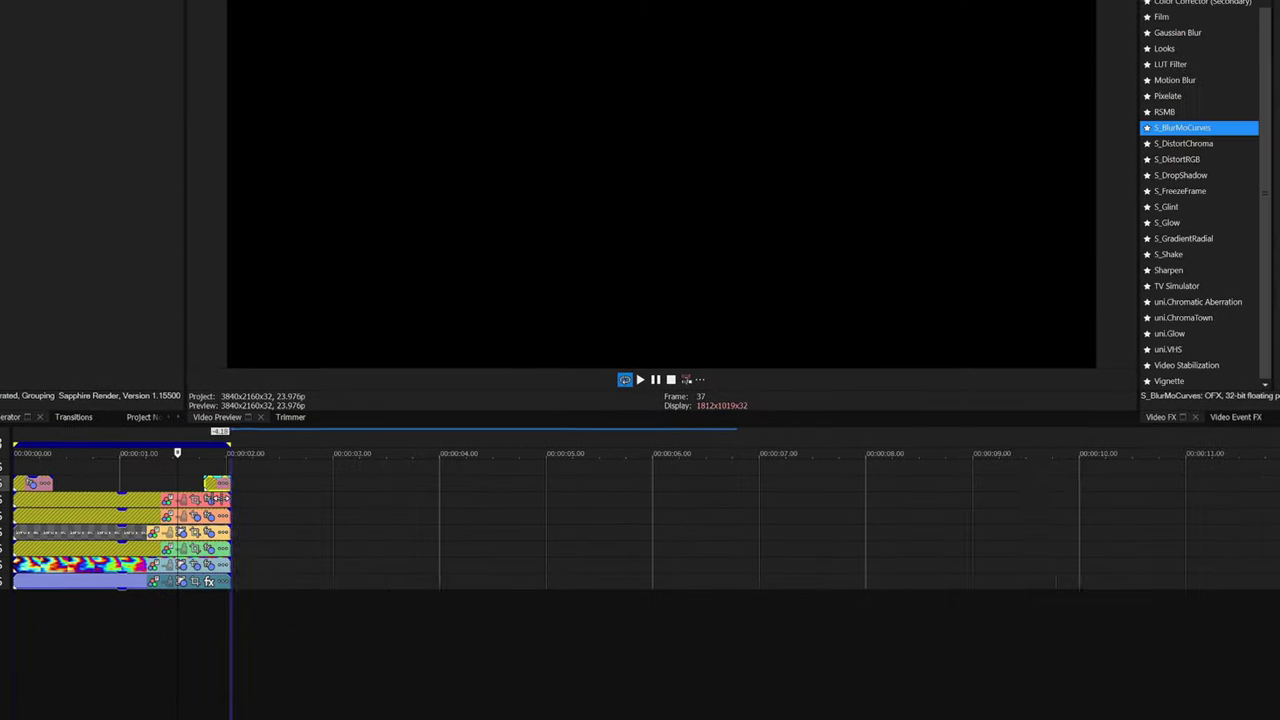
# Step: At 00:00:01.19, set Event 2's S_BlurMoCurves Wrap X and Wrap Y to Reflect
pyautogui.click(290, 452)
pyautogui.scroll(5, 590, 458)
pyautogui.click(657, 450)
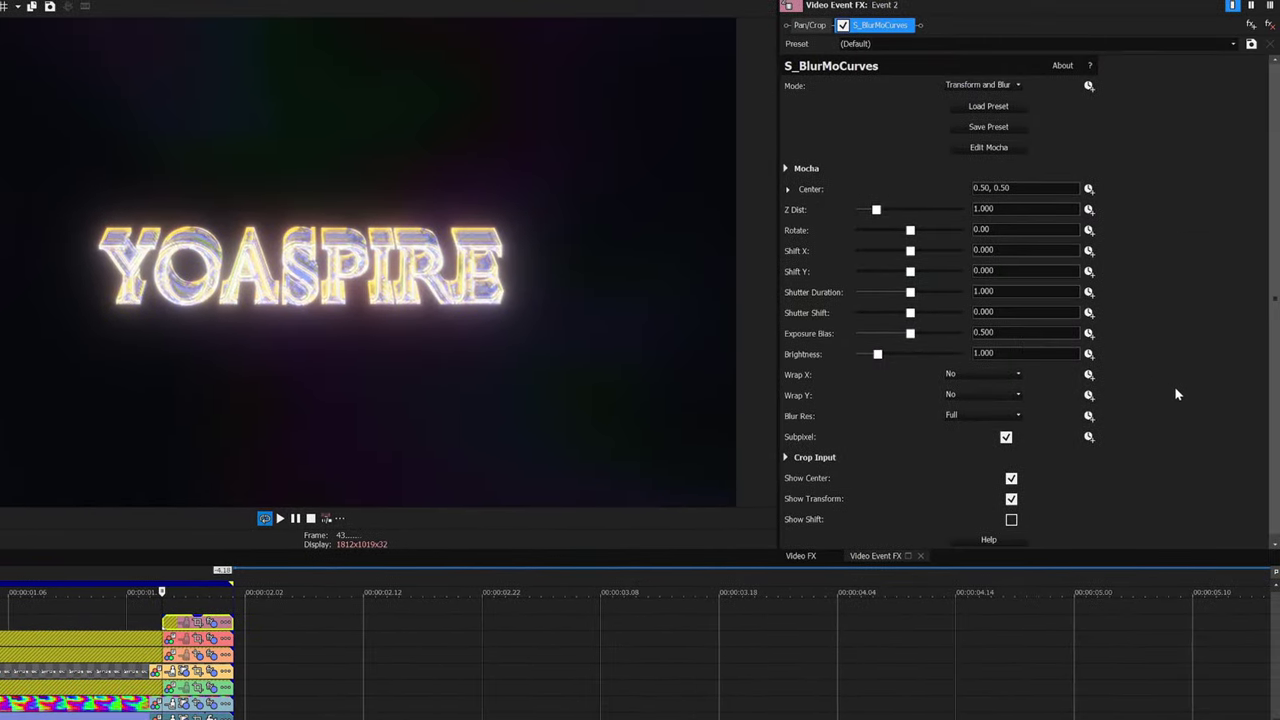
pyautogui.click(985, 374)
pyautogui.click(974, 402)
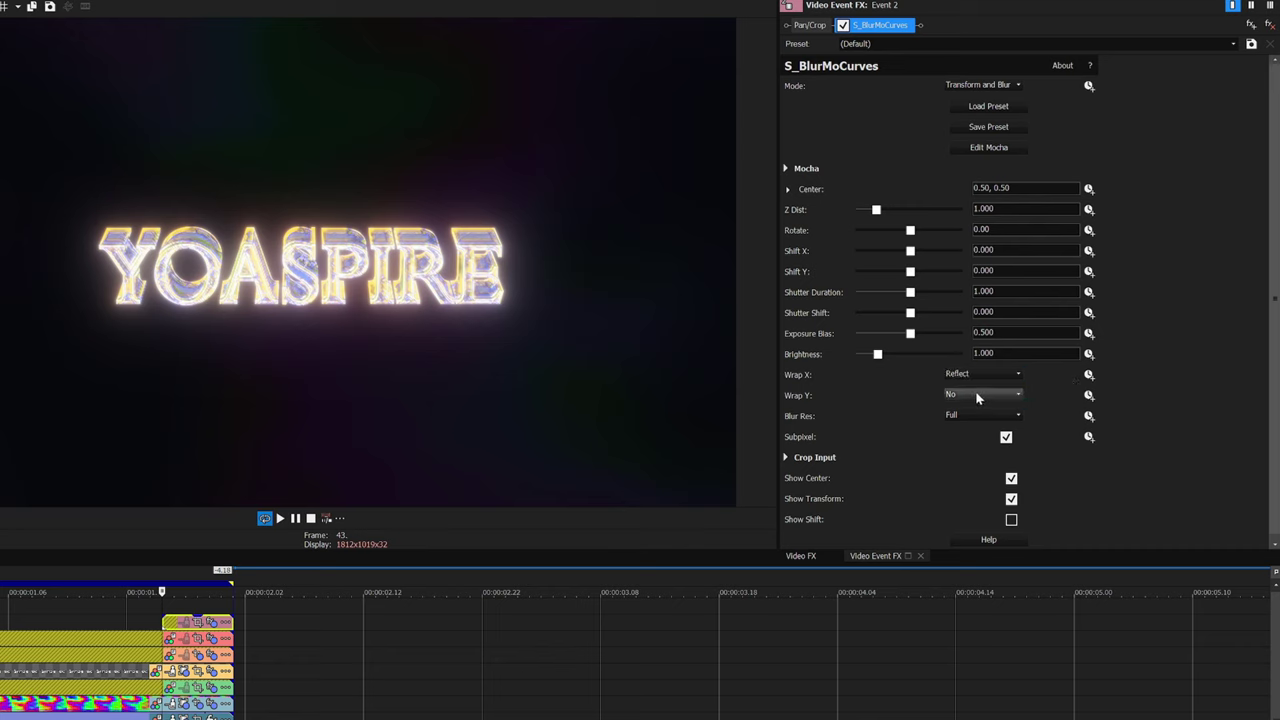
pyautogui.click(977, 396)
pyautogui.click(957, 424)
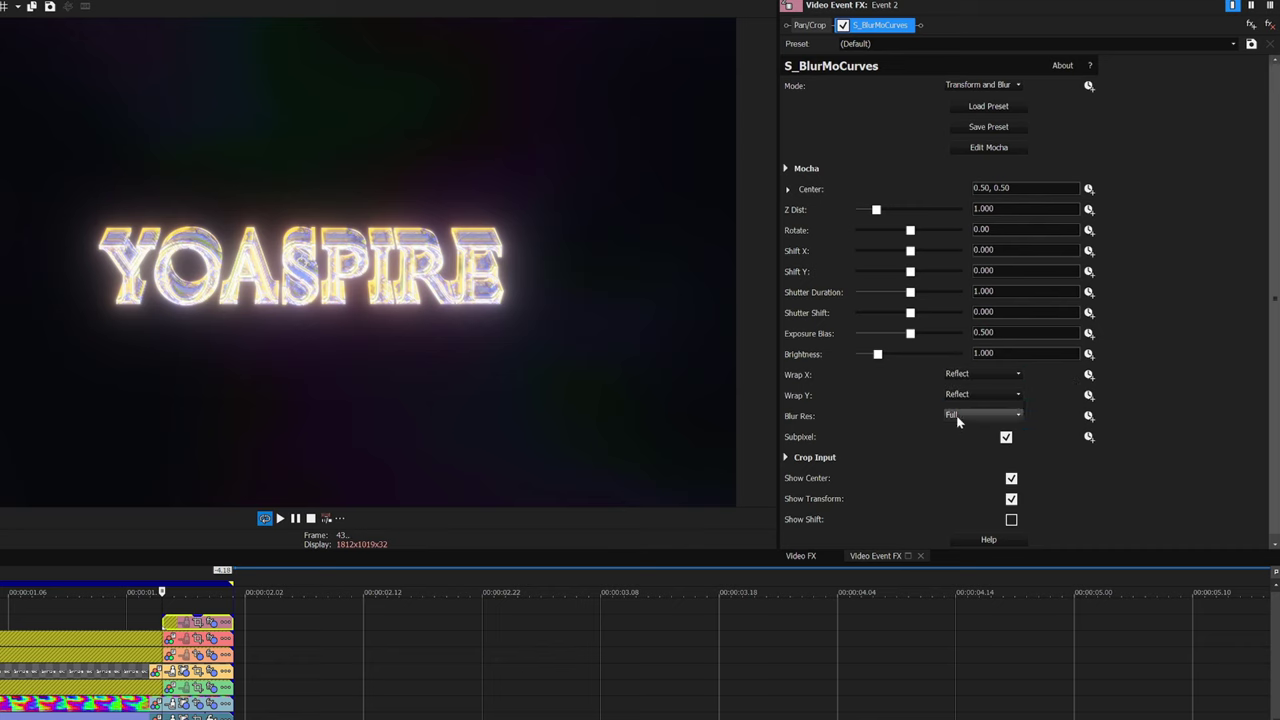
# Step: Keyframe Z Dist rising to about 1.43, with a Slow Fade on the first keyframe
pyautogui.click(1088, 209)
pyautogui.moveTo(877, 210); pyautogui.dragTo(886, 215)
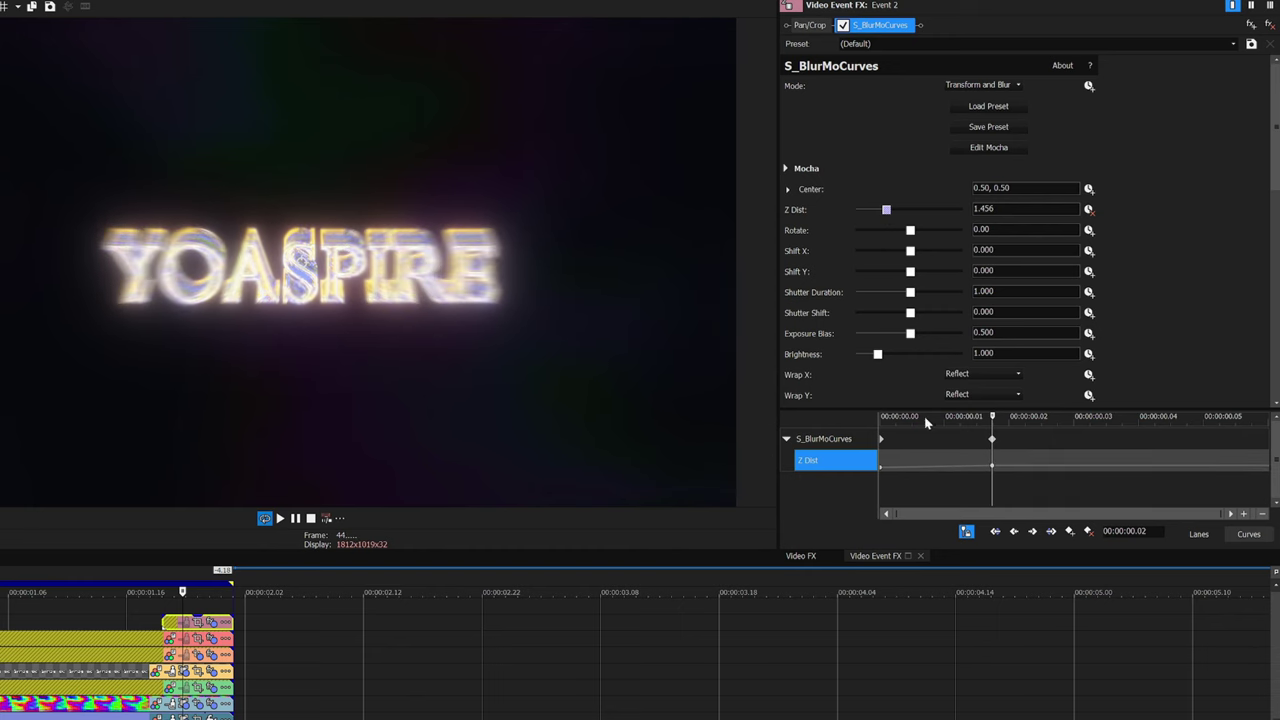
pyautogui.click(881, 466)
pyautogui.rightClick(881, 467)
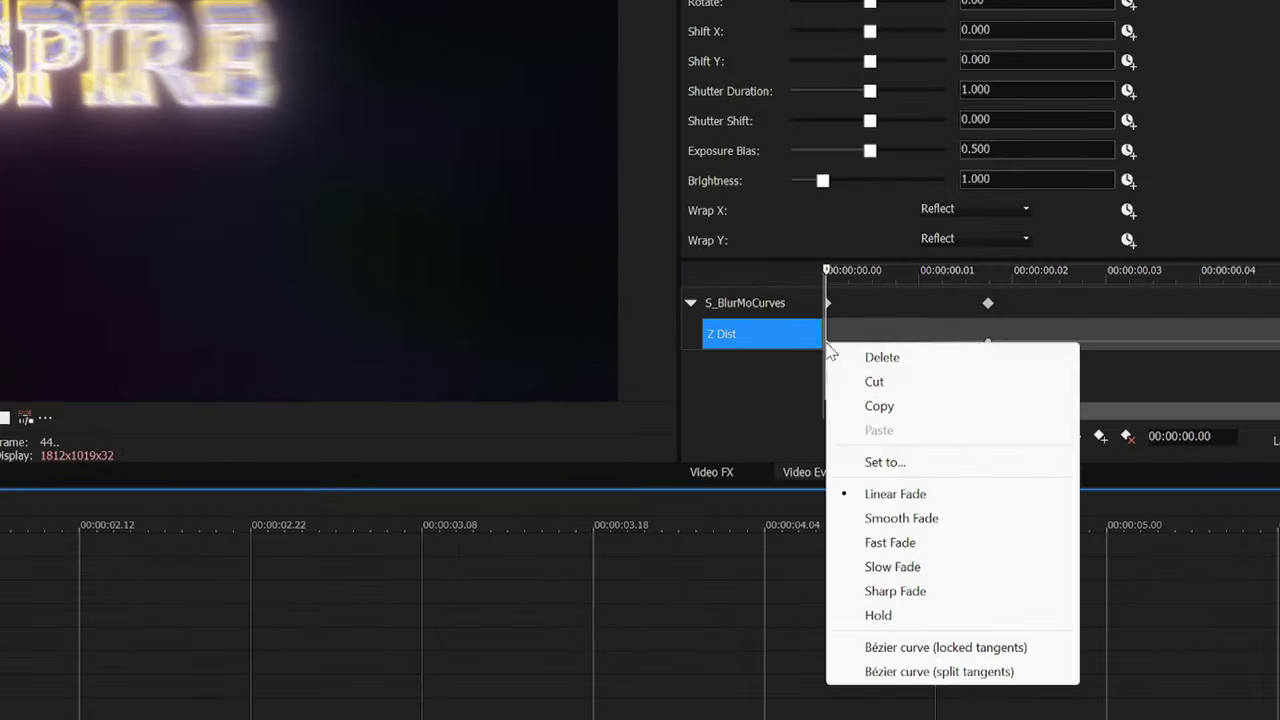
pyautogui.click(893, 567)
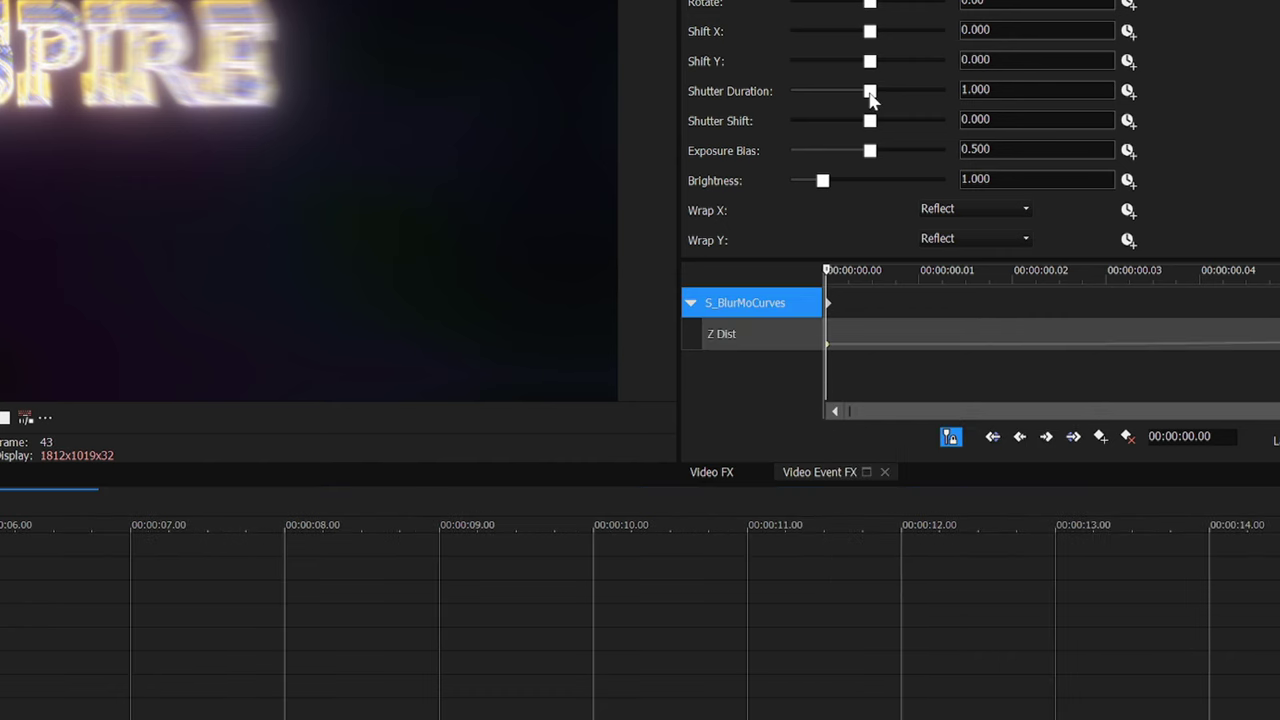
# Step: Set Shutter Duration to 0 and insert an adjustment event on a new top track
pyautogui.moveTo(870, 92); pyautogui.dragTo(499, 100)
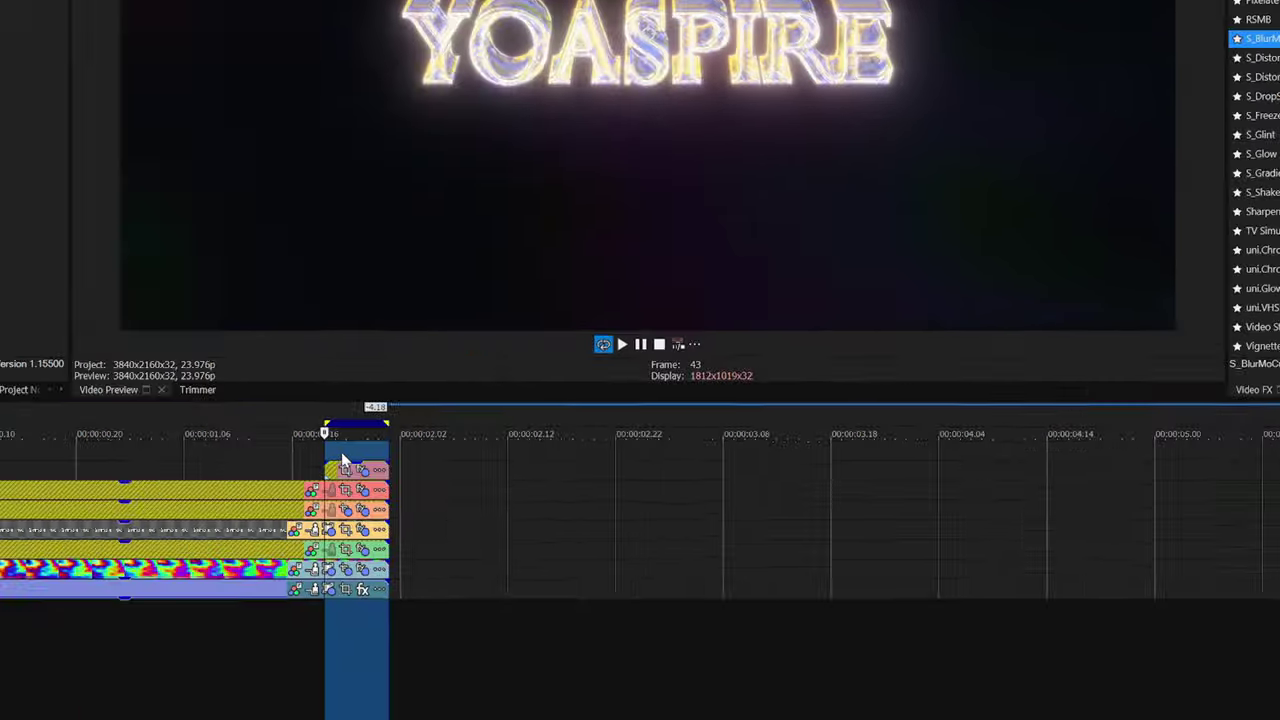
pyautogui.rightClick(343, 461)
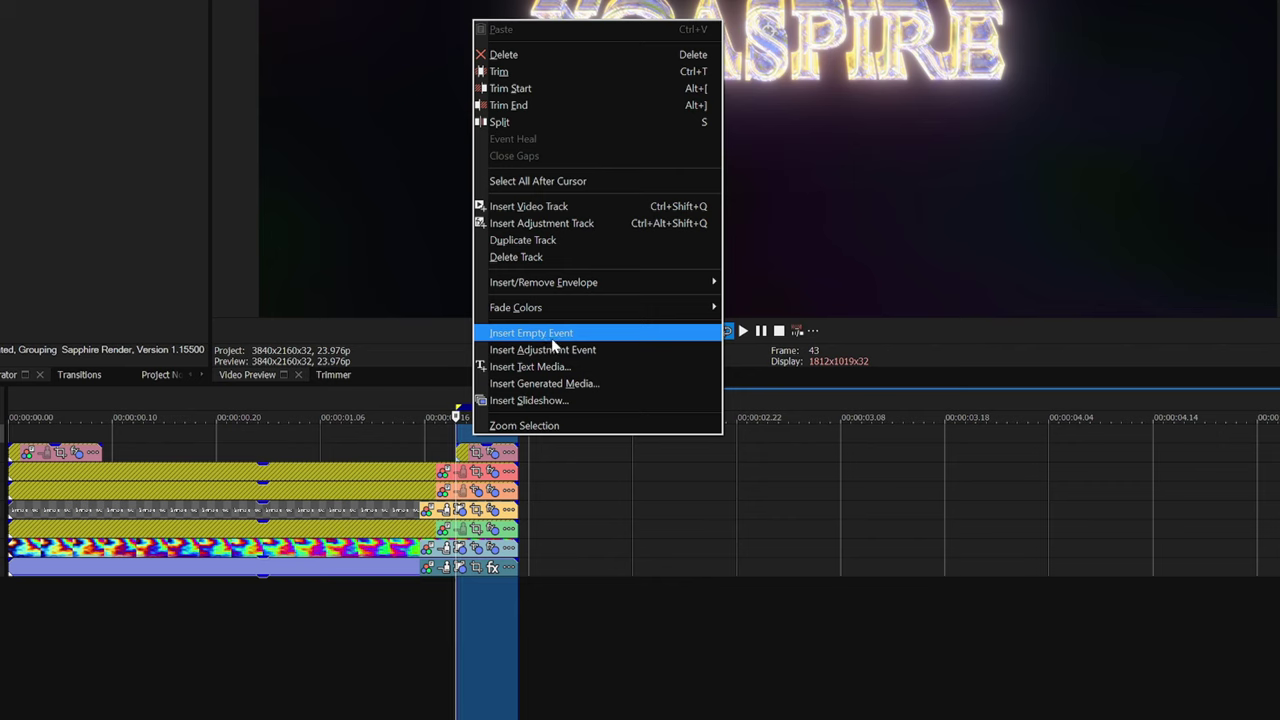
pyautogui.click(604, 355)
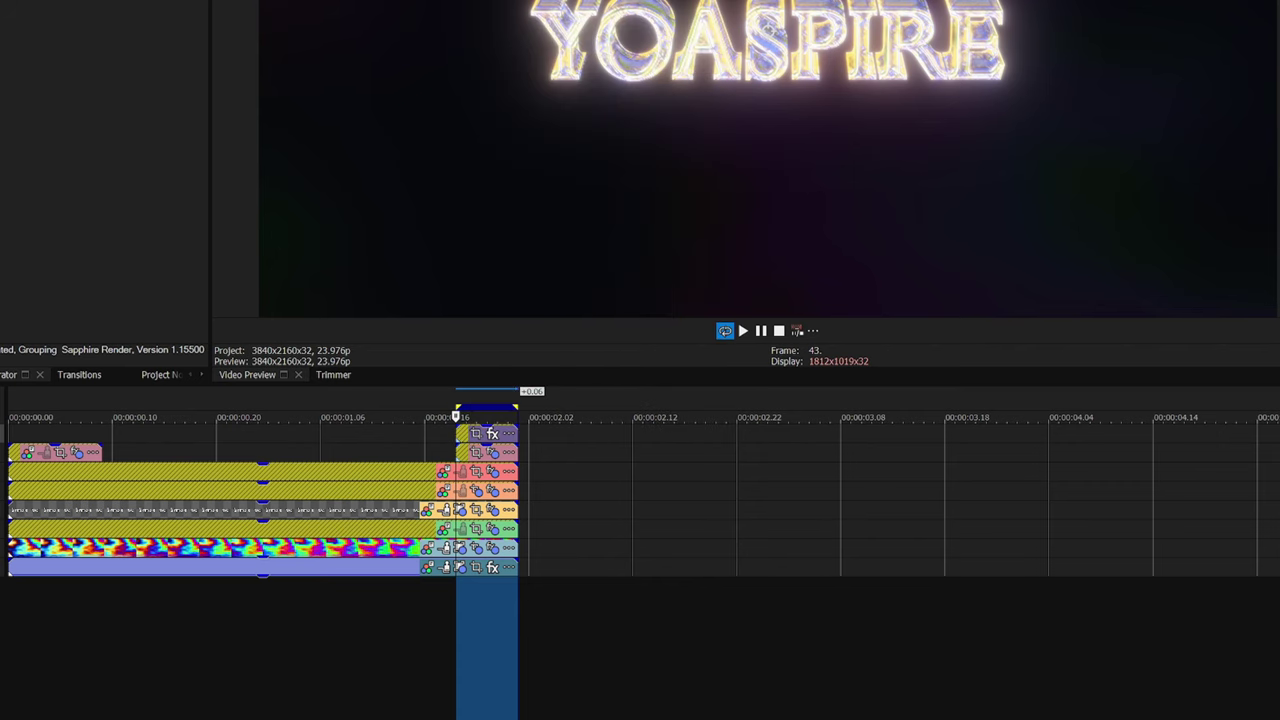